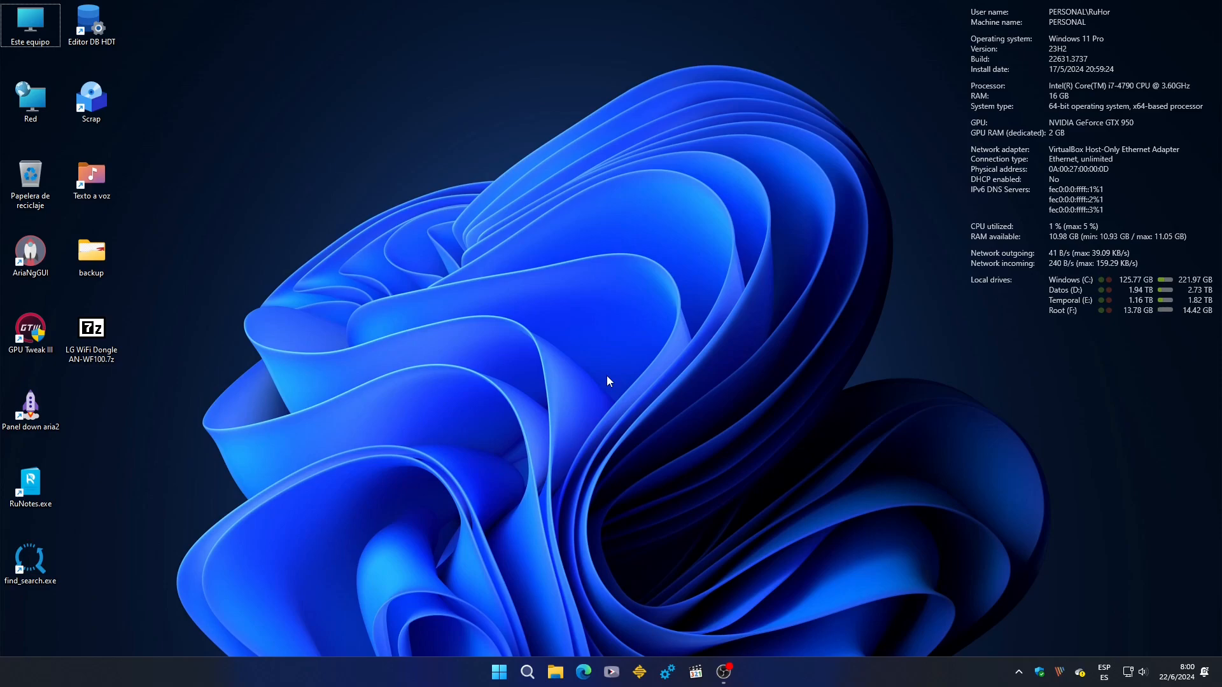
Open the Network Connections window with ncpa.cpl and display the list of available Wi-Fi networks
{"action": "key", "text": "super+r"}
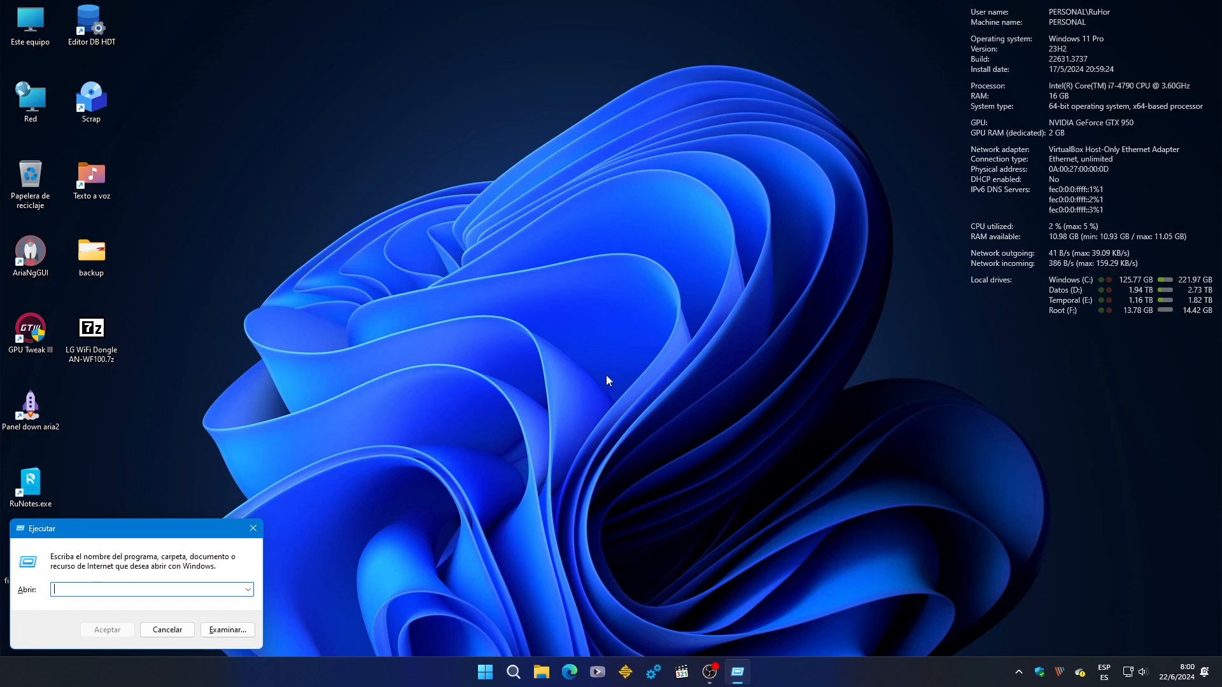
{"action": "type", "text": "ncpa."}
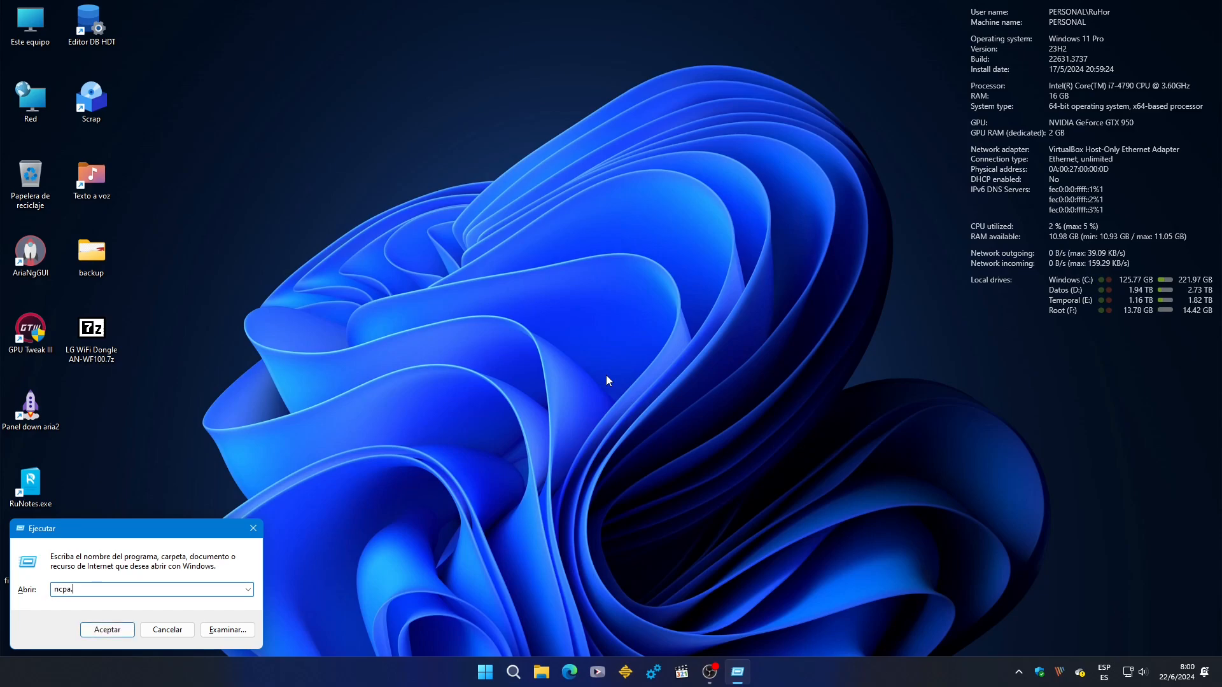
{"action": "type", "text": "cpl"}
{"action": "key", "text": "Return"}
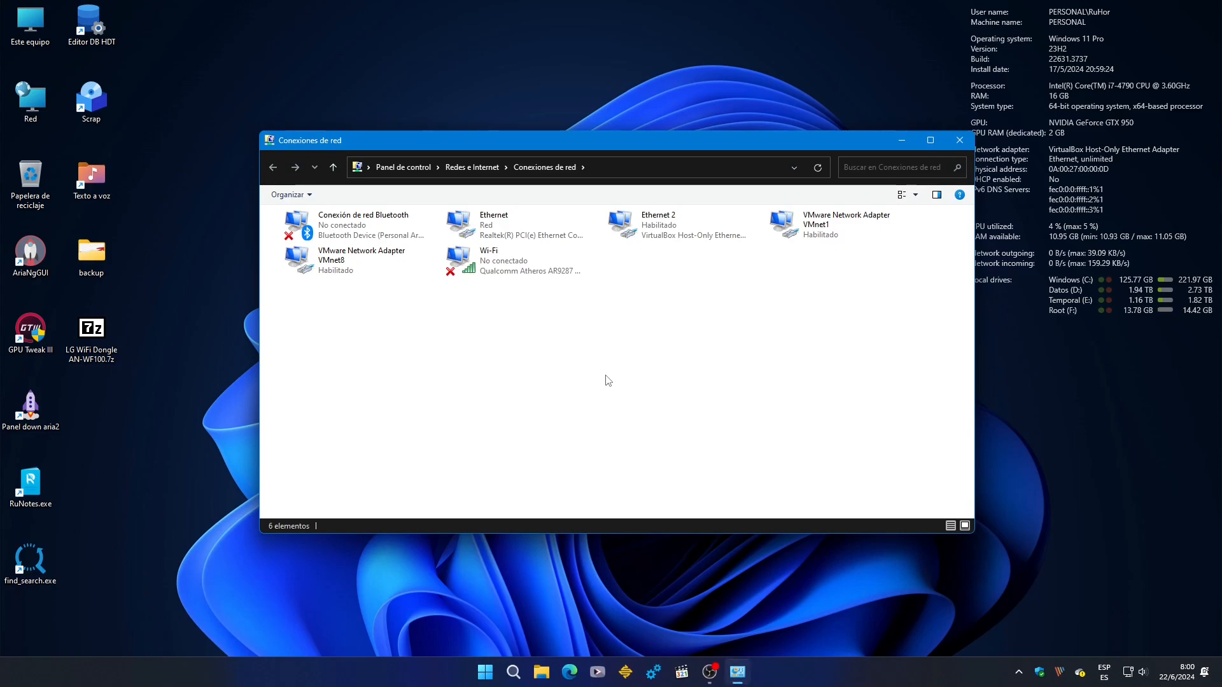
{"action": "left_click", "coordinate": [1128, 672]}
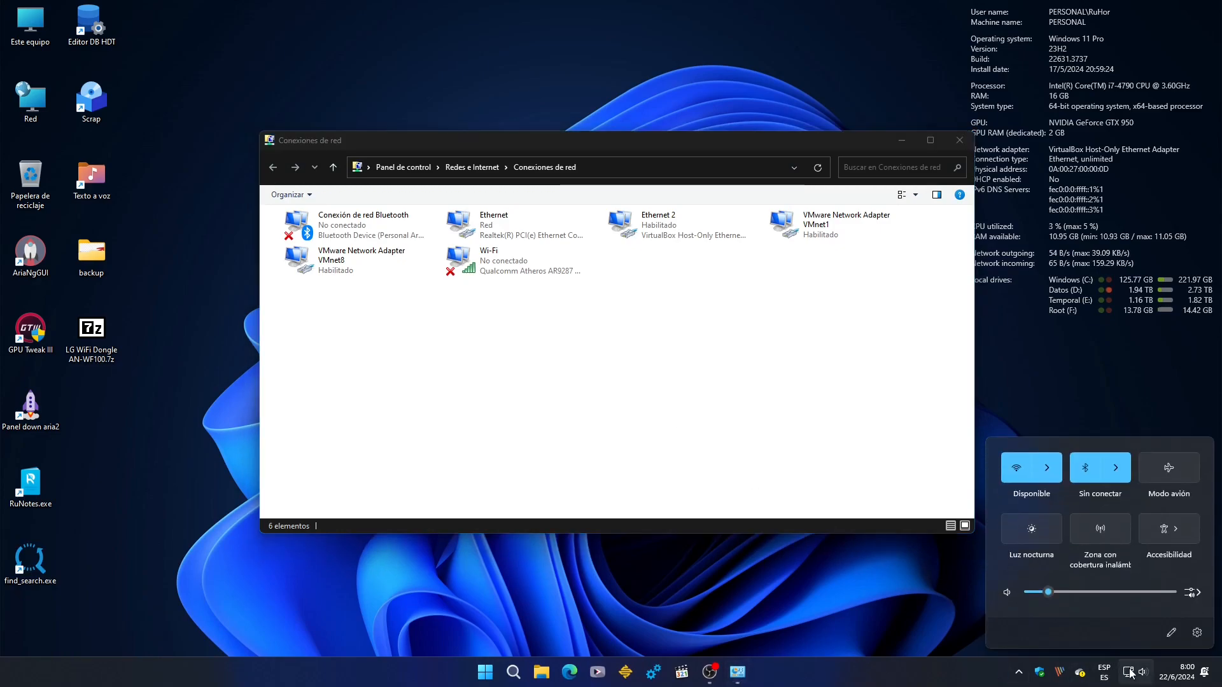
{"action": "left_click", "coordinate": [1049, 465]}
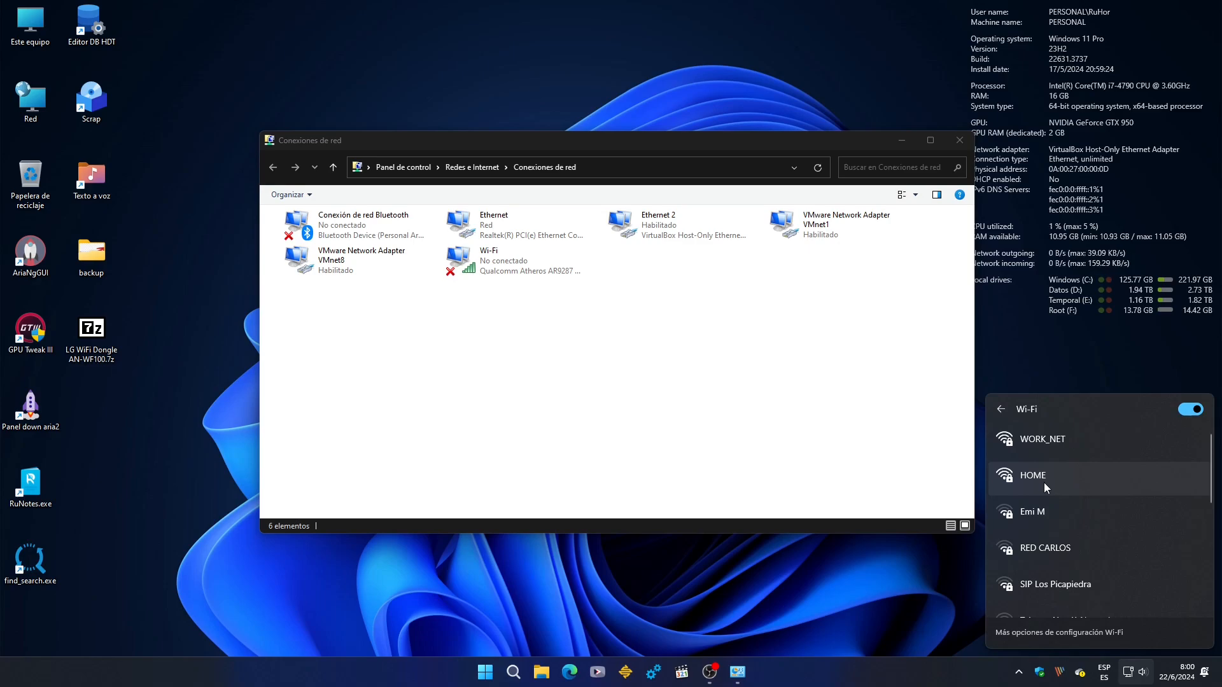
Disable the Qualcomm Atheros Wi-Fi adapter, check the system's quick settings, and minimize the network connections window
{"action": "right_click", "coordinate": [494, 267]}
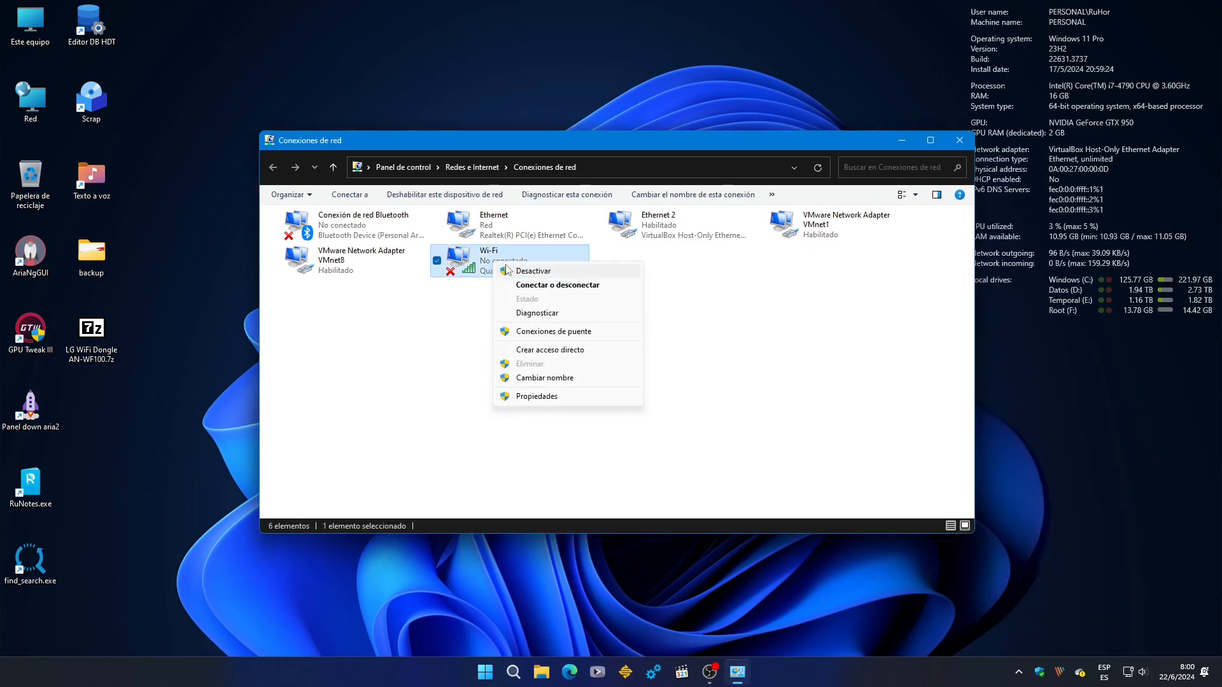
{"action": "left_click", "coordinate": [717, 335]}
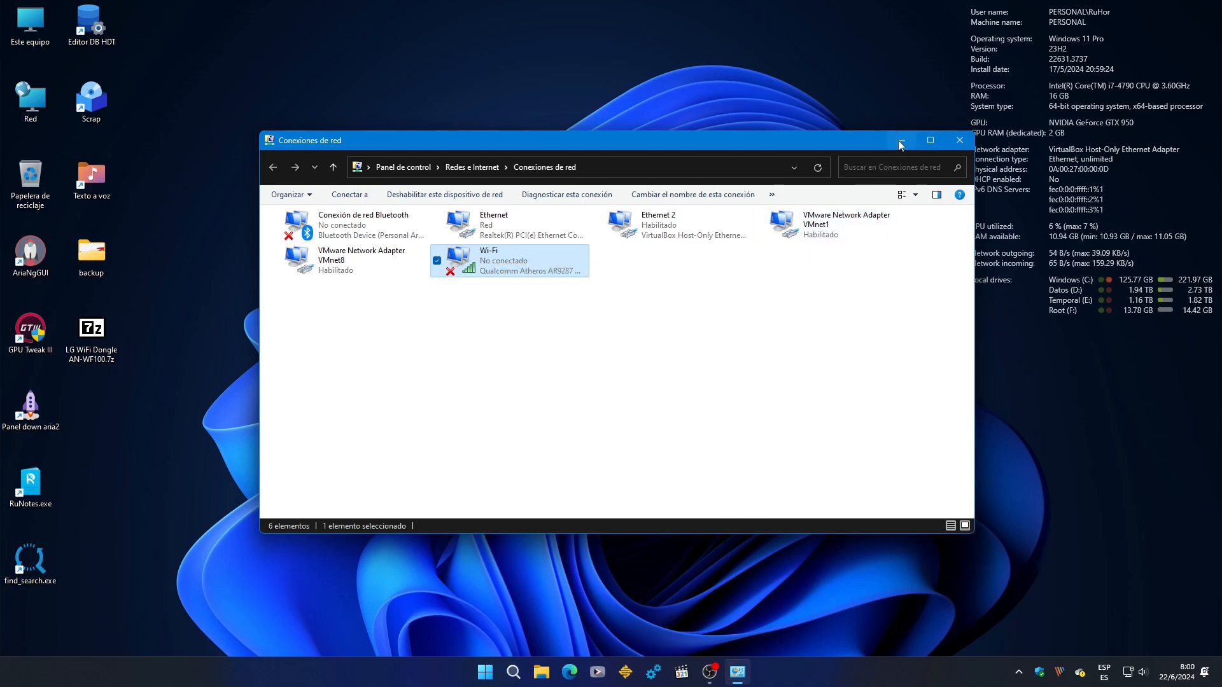
{"action": "right_click", "coordinate": [477, 267]}
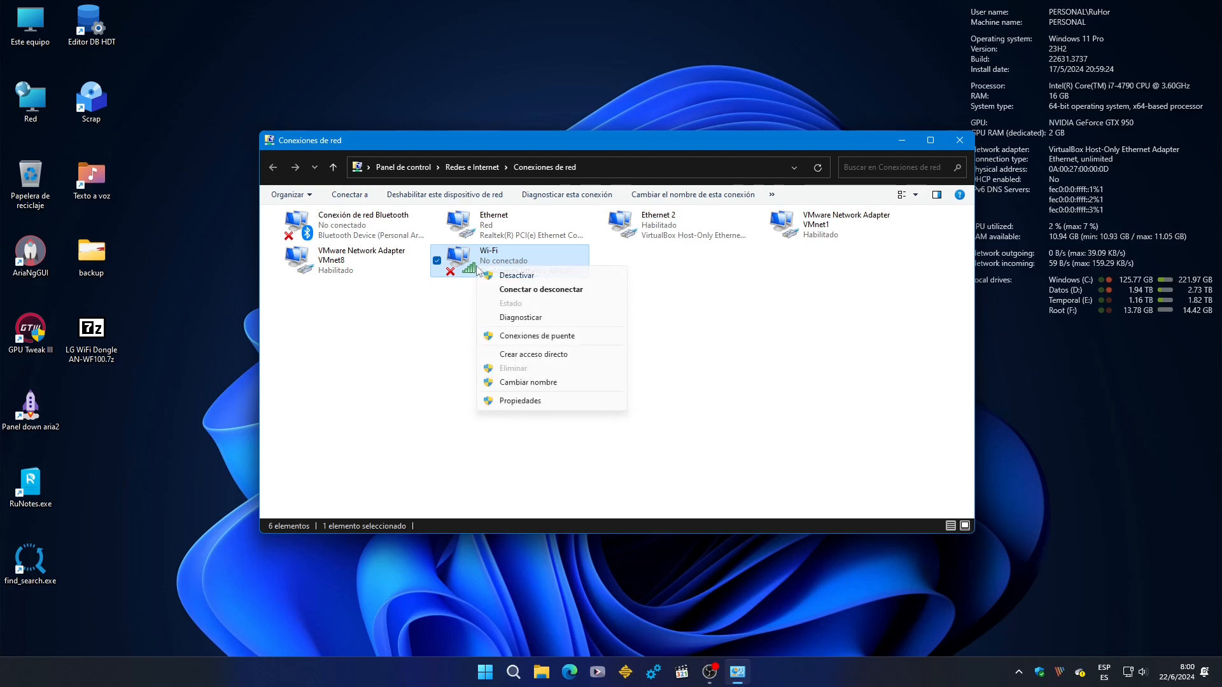
{"action": "left_click", "coordinate": [731, 346]}
{"action": "left_click", "coordinate": [730, 346]}
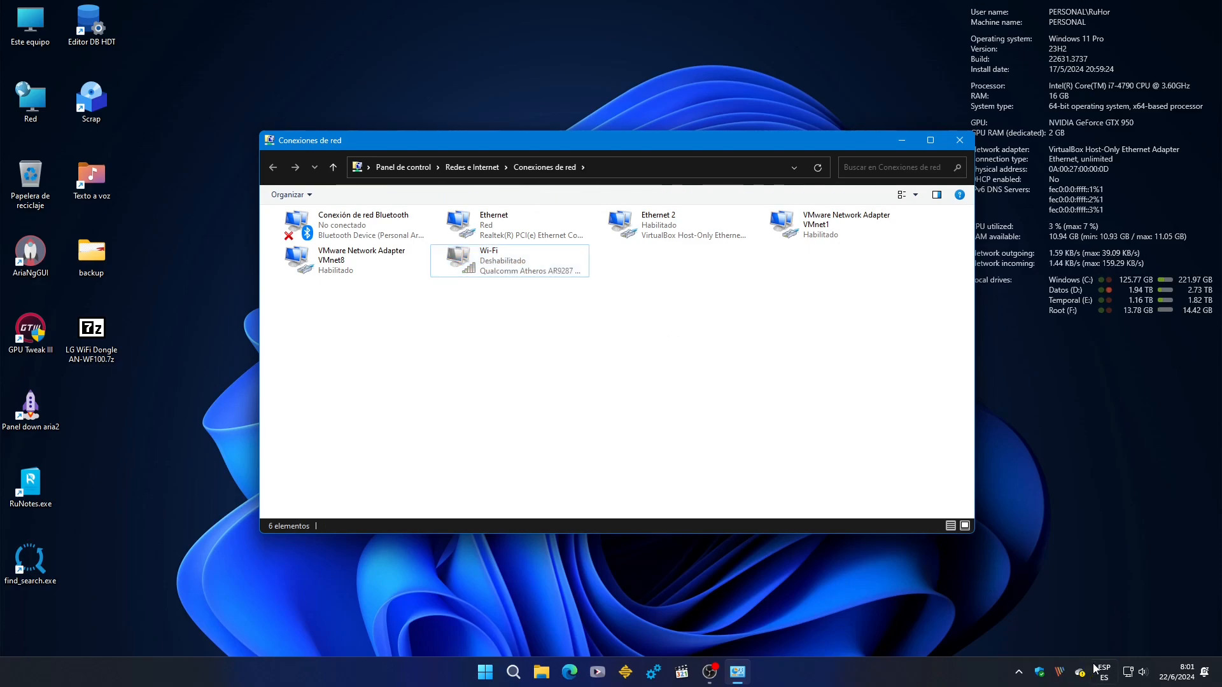
{"action": "left_click", "coordinate": [1126, 674]}
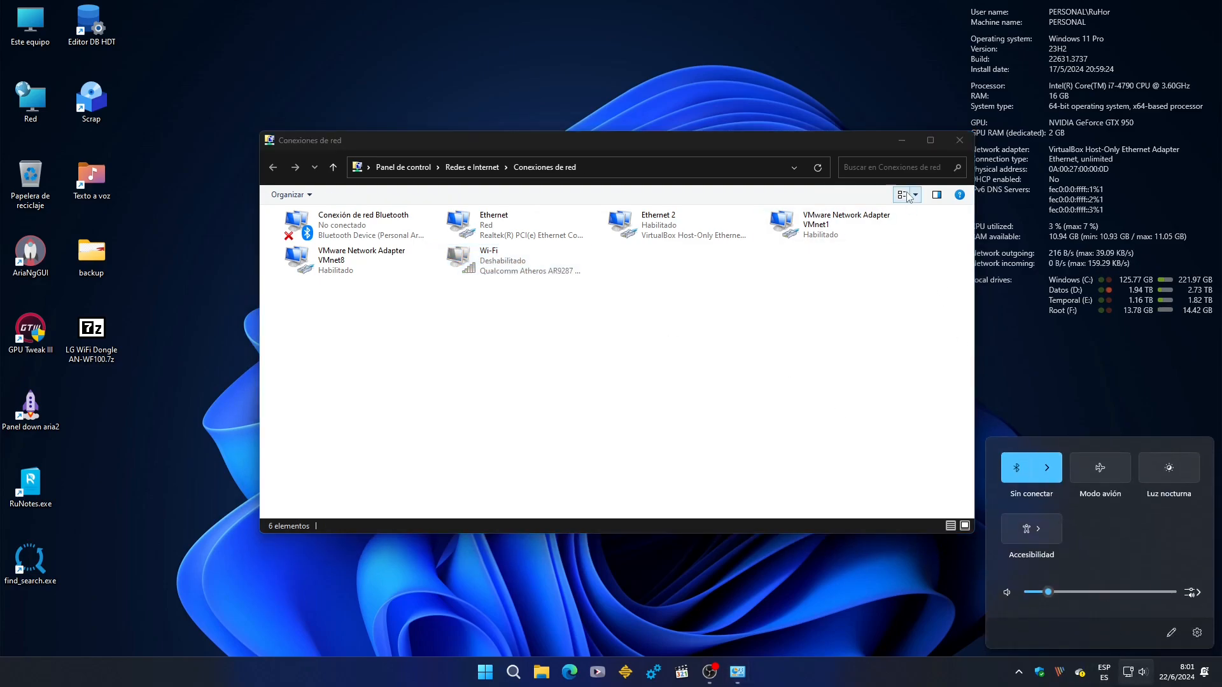
{"action": "left_click", "coordinate": [901, 148]}
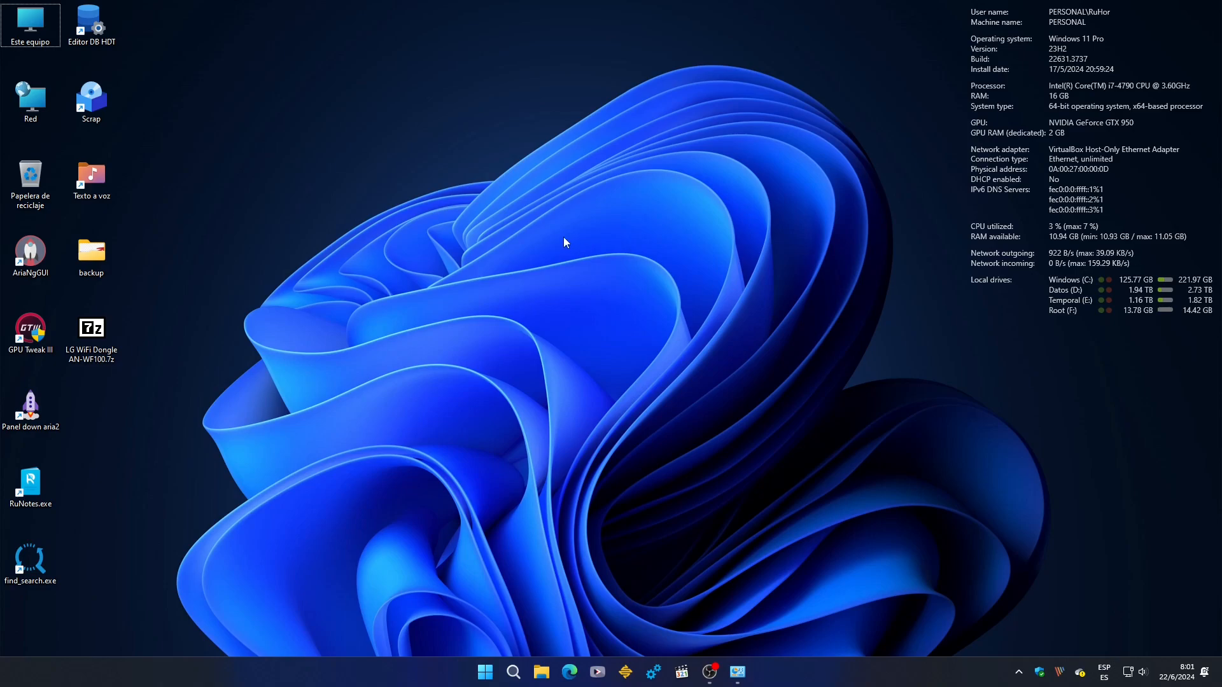
Open Device Manager, collapse the network adapters, locate Remote Download Wireless Adapter under other devices, and minimize the window
{"action": "right_click", "coordinate": [485, 672]}
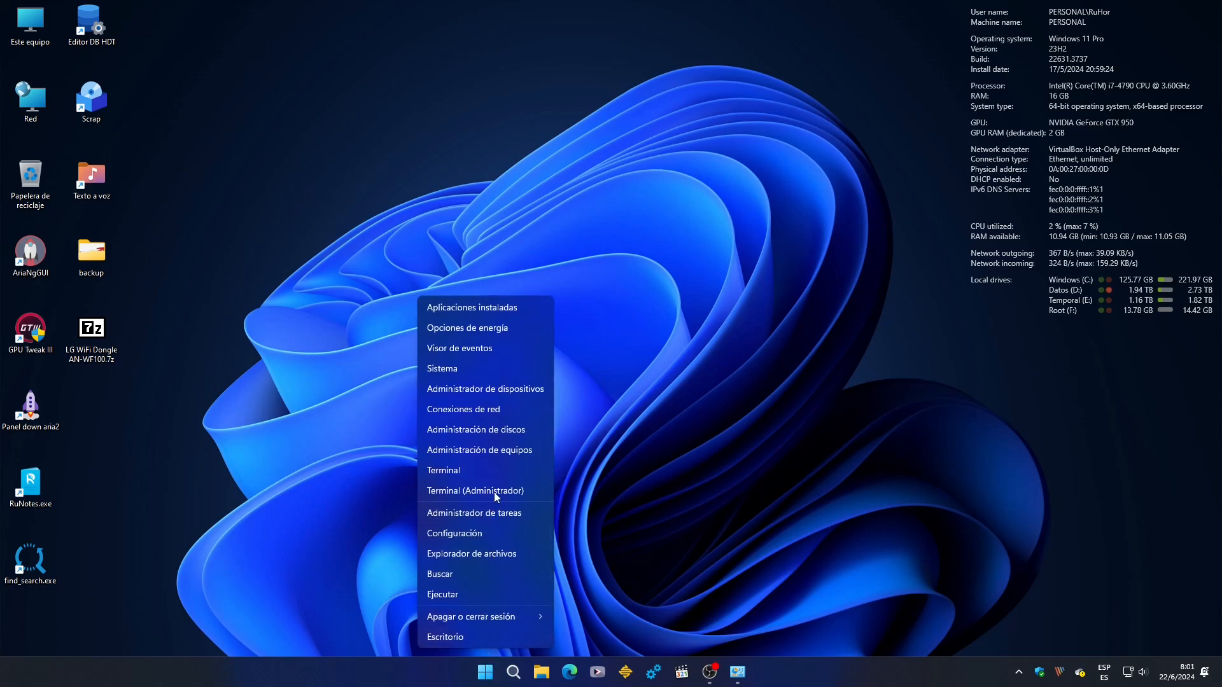
{"action": "left_click", "coordinate": [506, 391]}
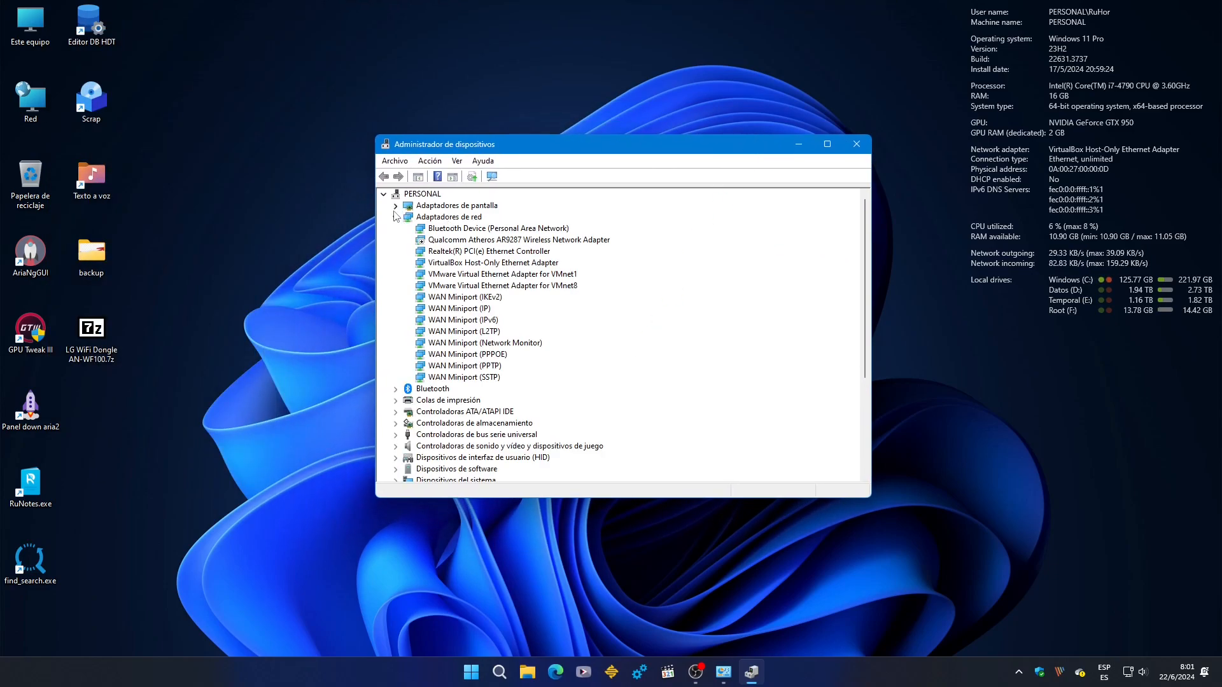
{"action": "left_click", "coordinate": [395, 217]}
{"action": "left_click", "coordinate": [536, 414]}
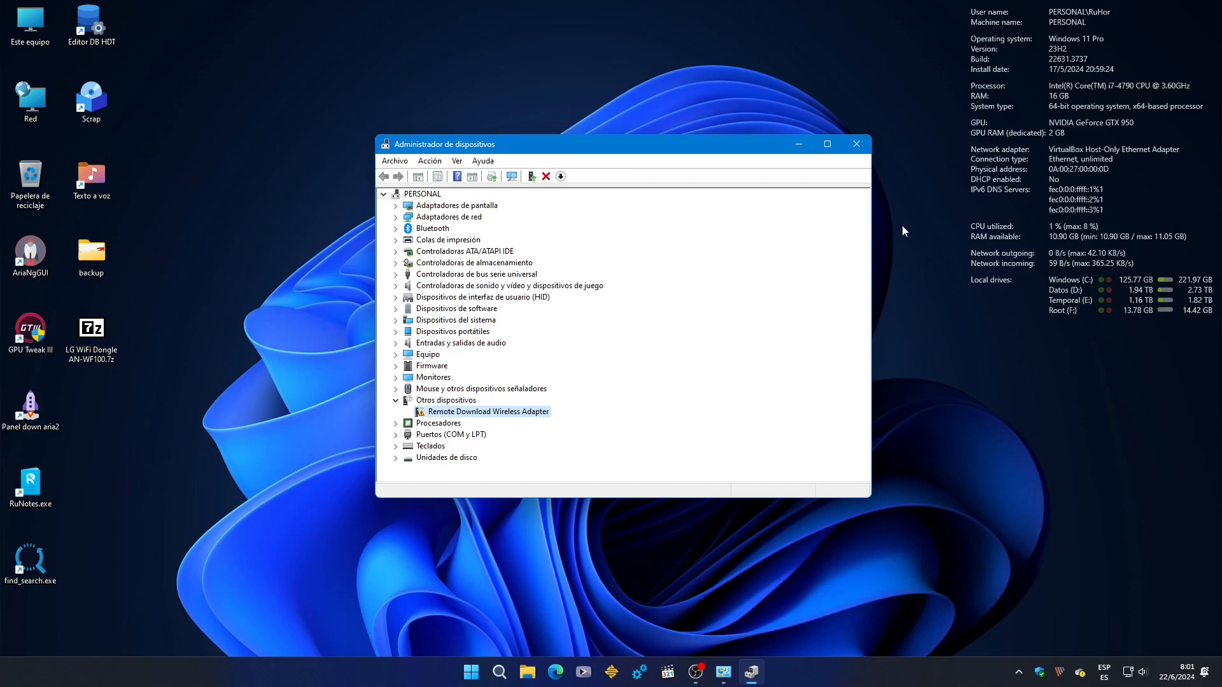
{"action": "left_click", "coordinate": [799, 145]}
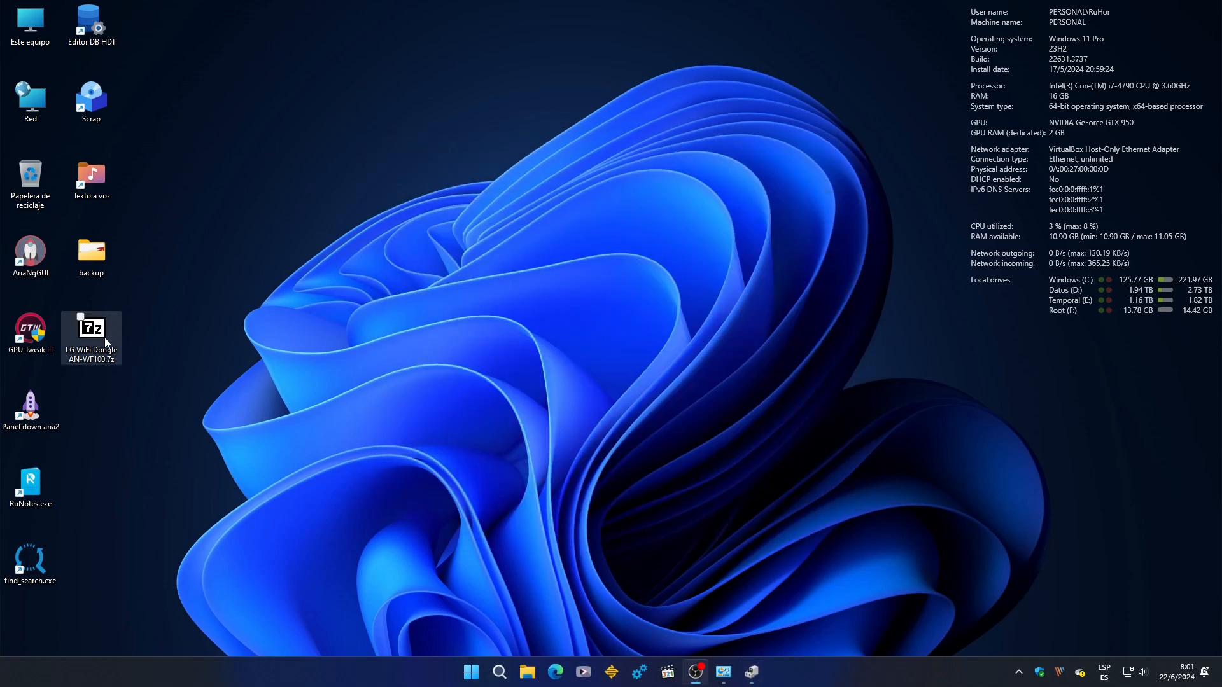
Extract the LG WiFi Dongle AN-WF100.7z archive with 7-Zip into its own folder on the desktop
{"action": "right_click", "coordinate": [104, 337]}
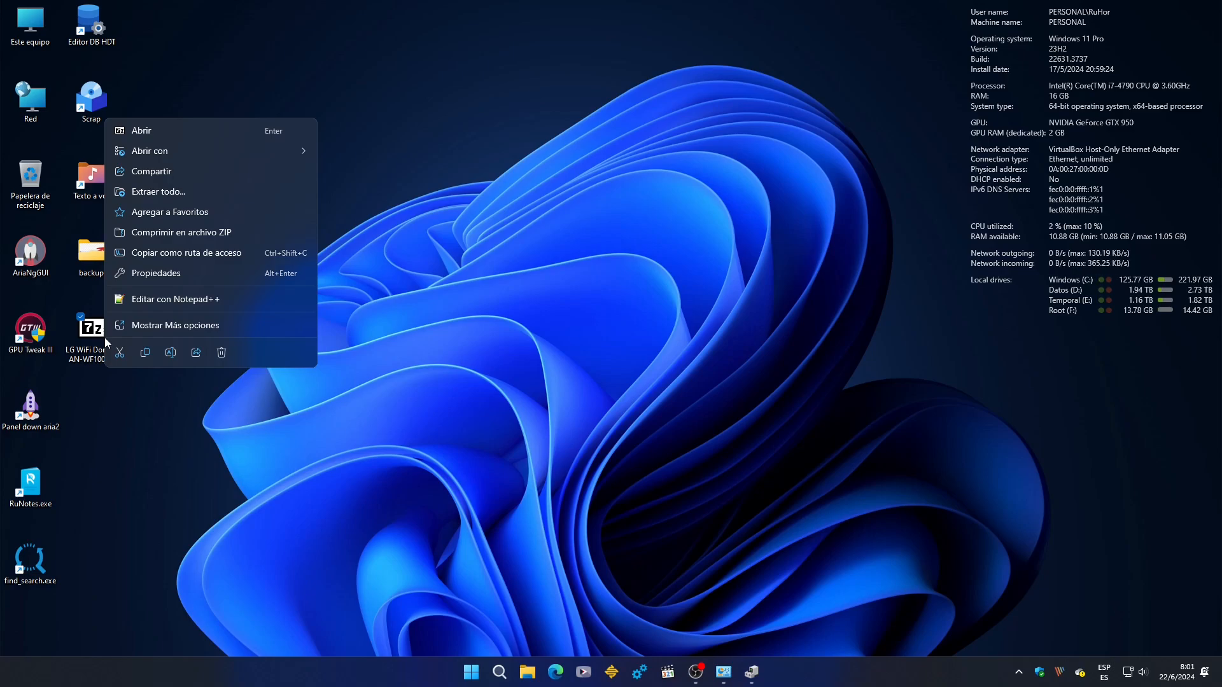
{"action": "left_click", "coordinate": [97, 375]}
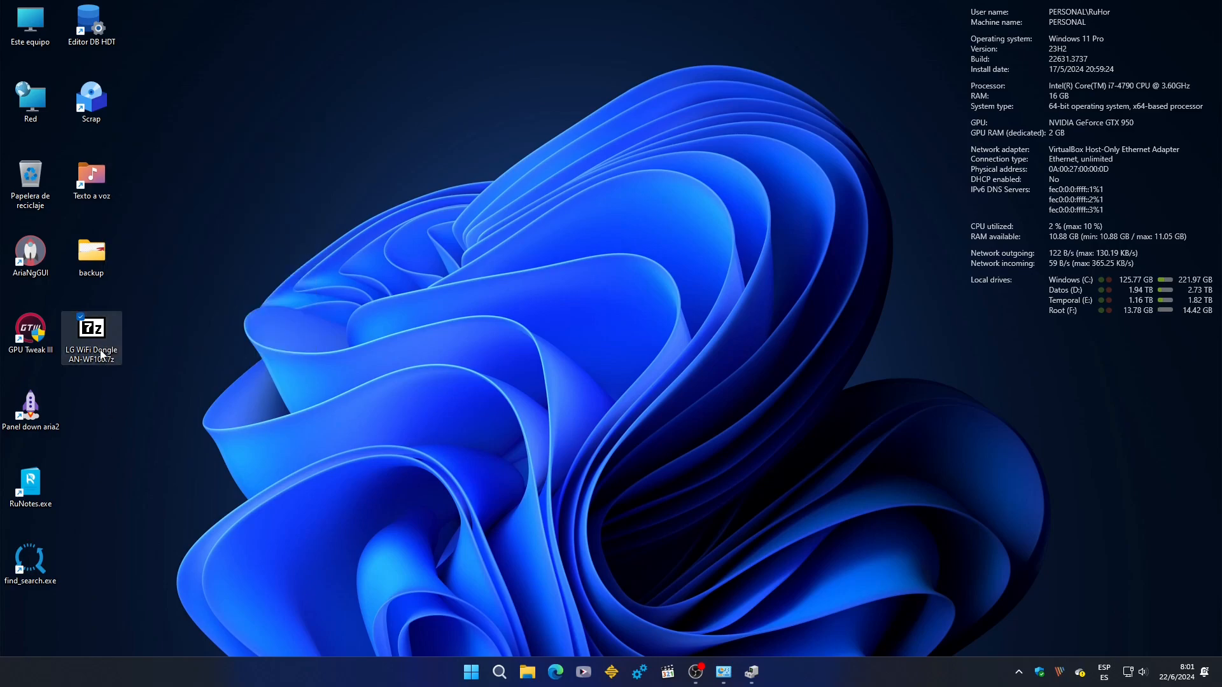
{"action": "right_click", "coordinate": [100, 349]}
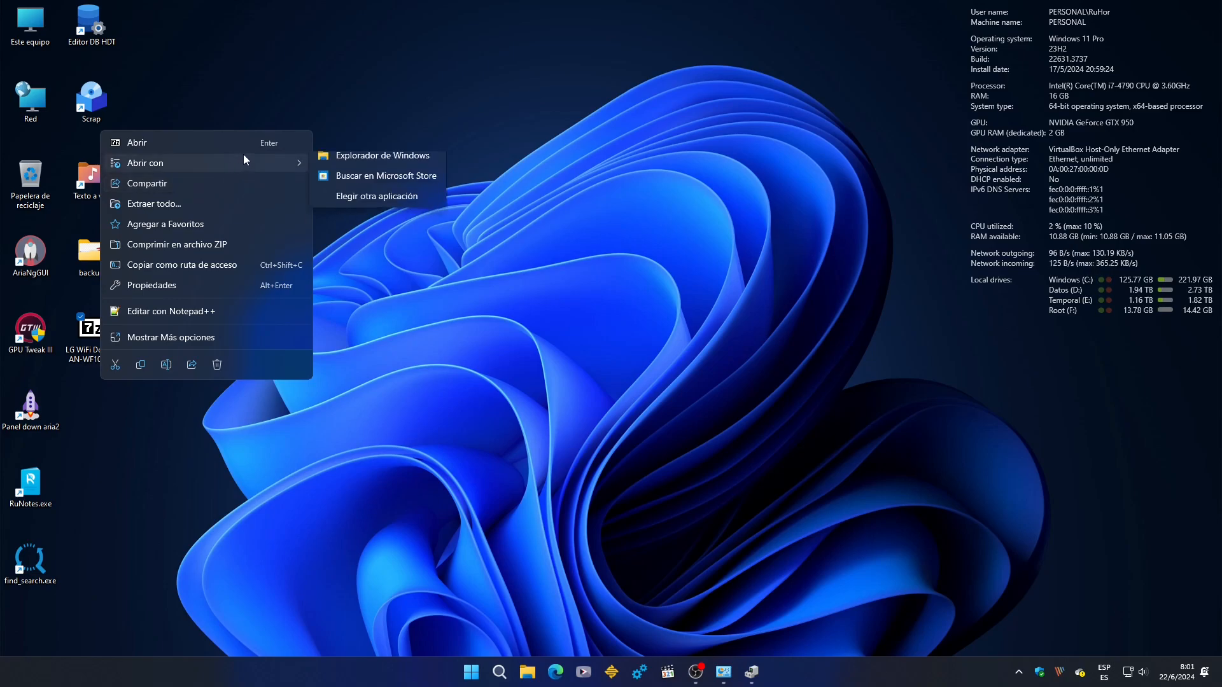
{"action": "left_click", "coordinate": [230, 337]}
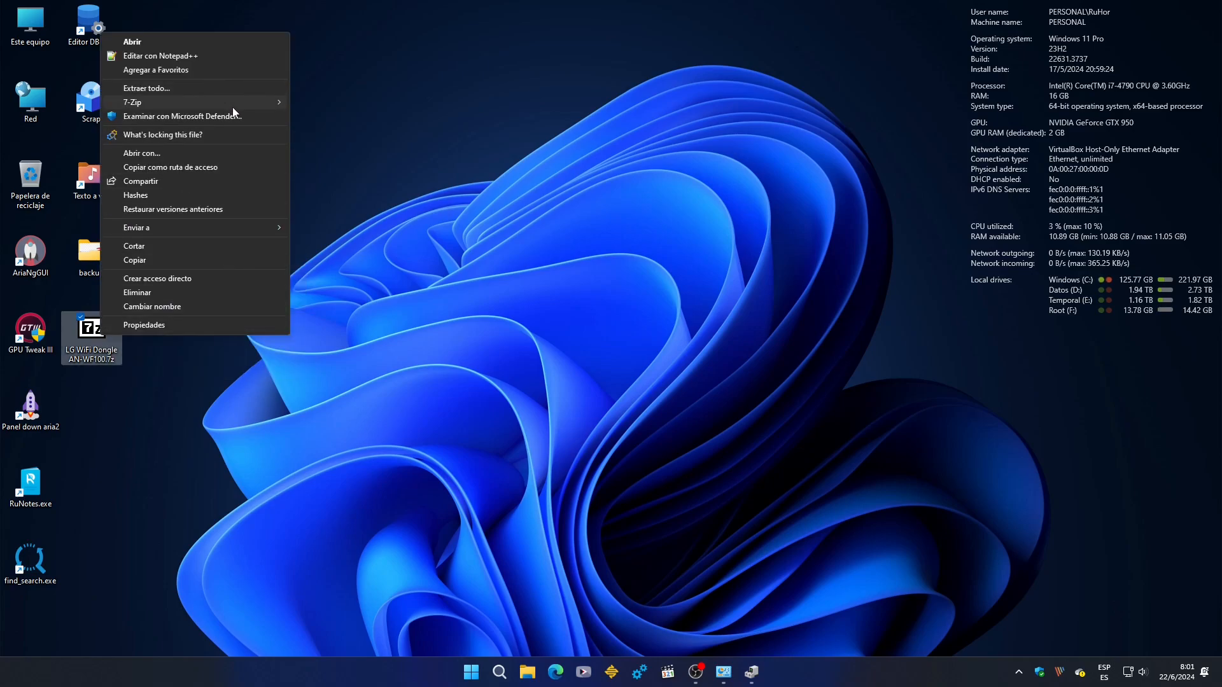
{"action": "mouse_move", "coordinate": [232, 103]}
{"action": "left_click", "coordinate": [380, 155]}
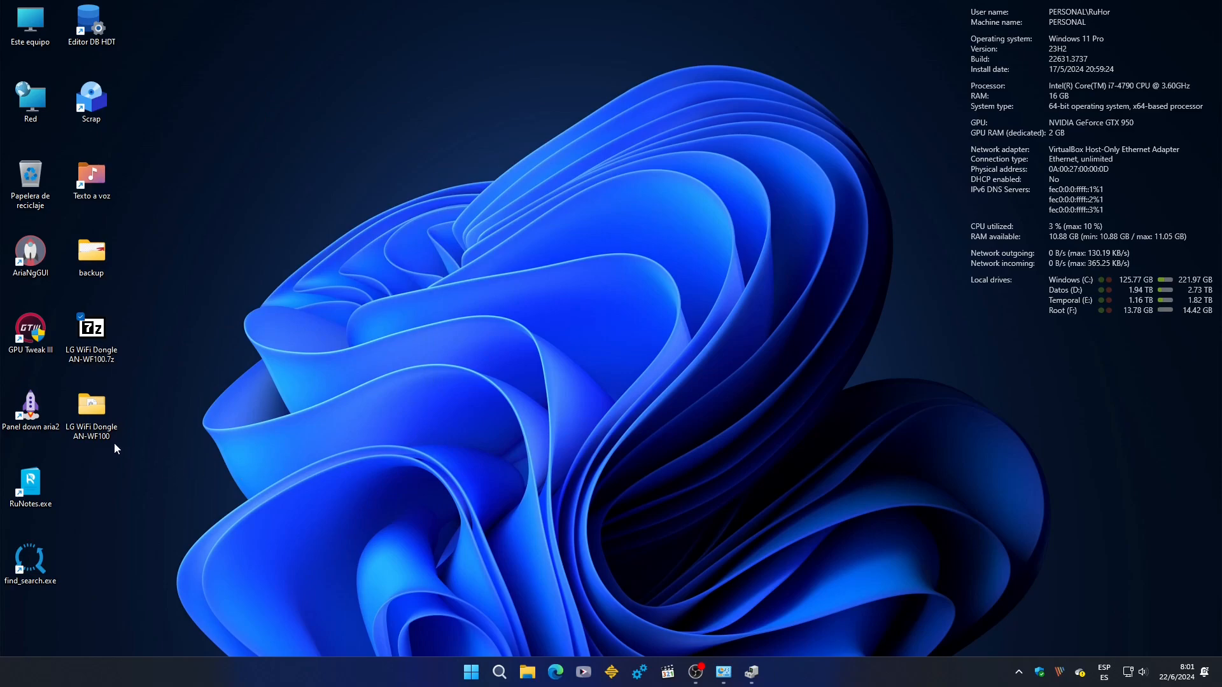
Start a manual driver update for Remote Download Wireless Adapter, choosing from the available drivers with network adapters as the device type
{"action": "left_click", "coordinate": [751, 672]}
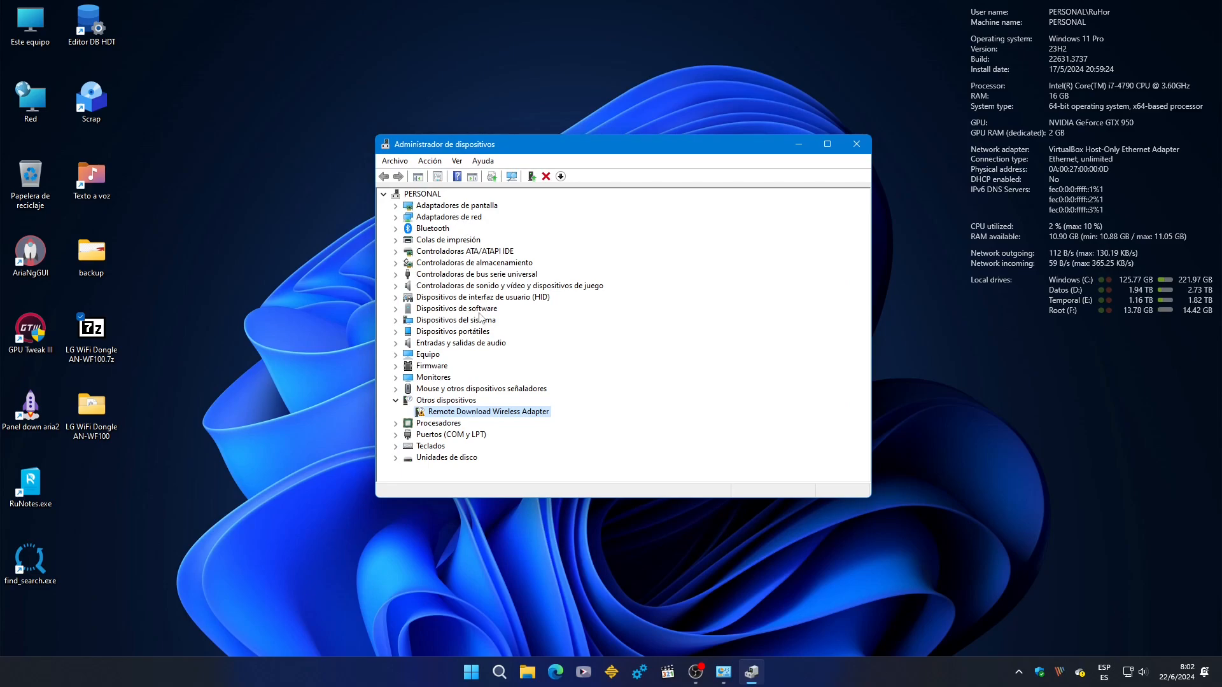
{"action": "right_click", "coordinate": [515, 419]}
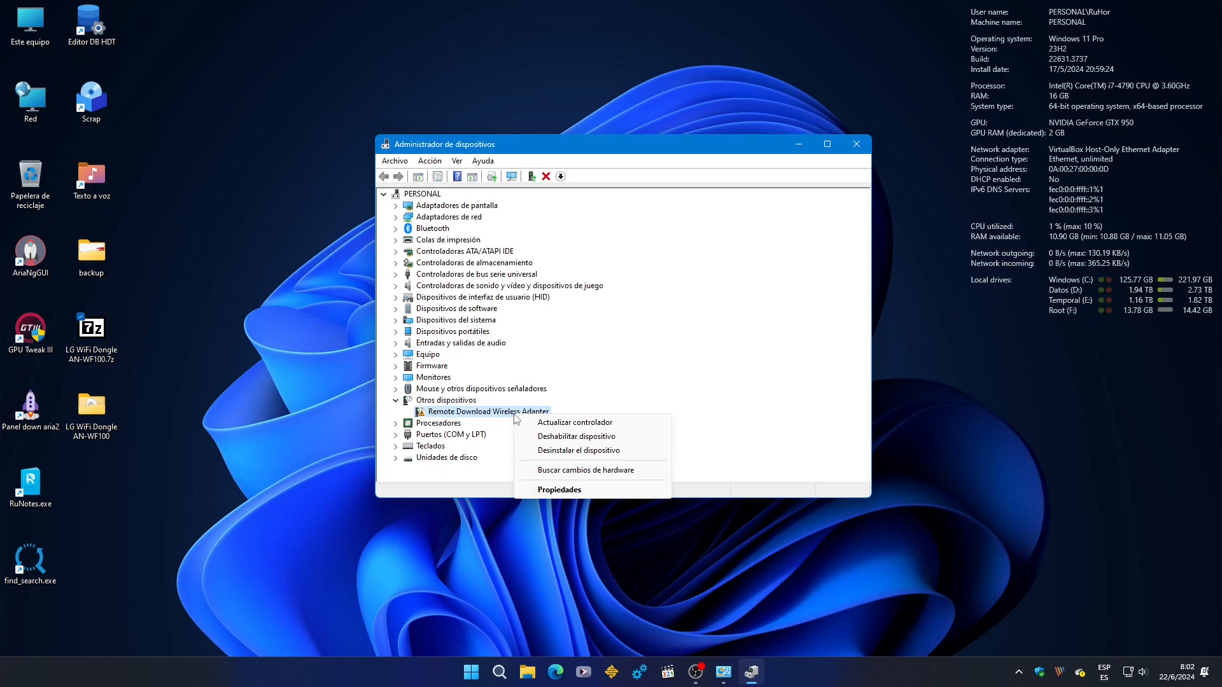
{"action": "left_click", "coordinate": [591, 424]}
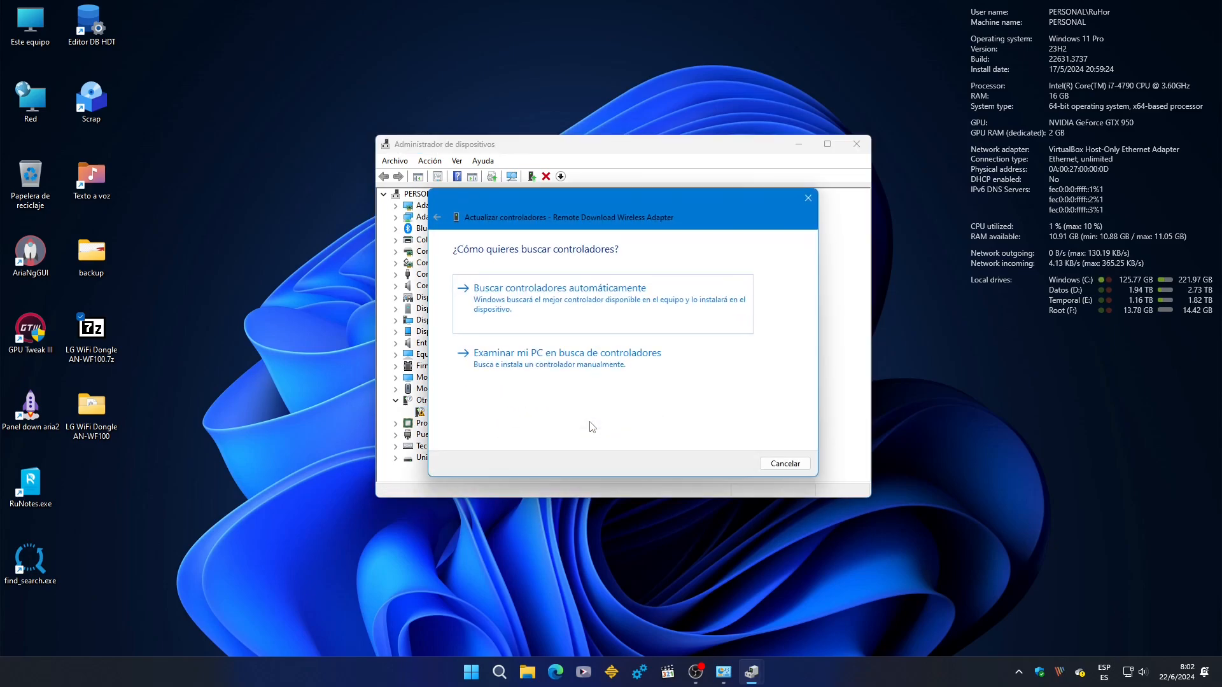
{"action": "left_click", "coordinate": [597, 374]}
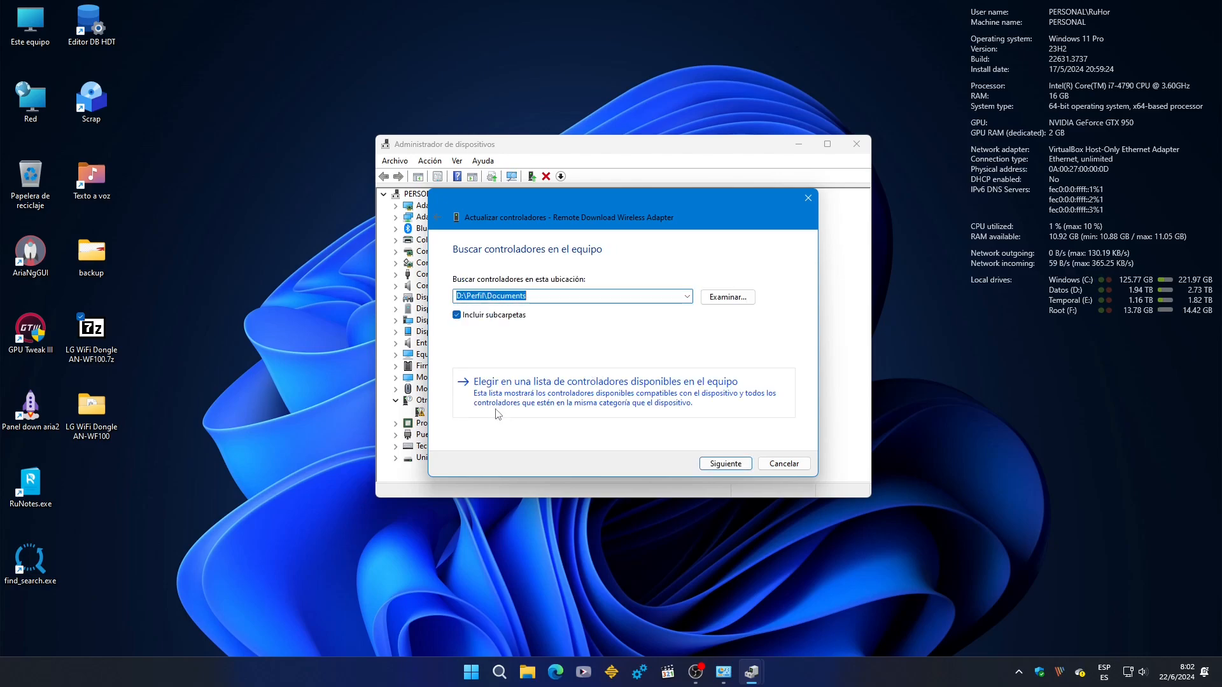
{"action": "left_click", "coordinate": [533, 407]}
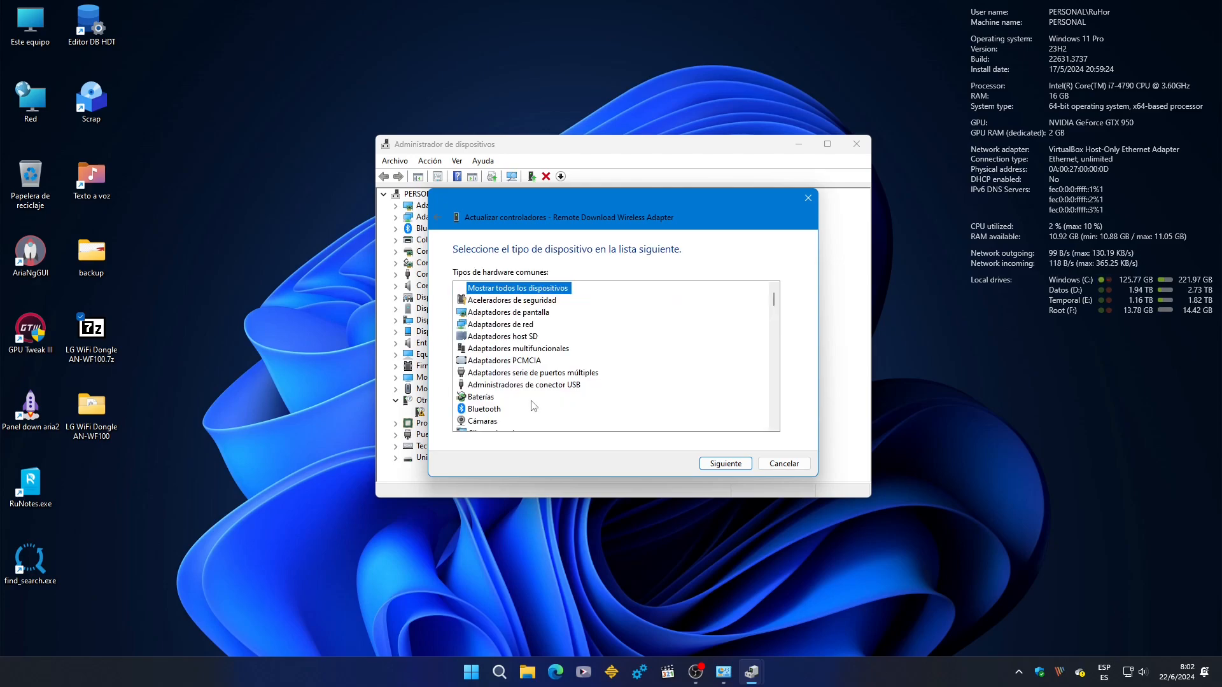
{"action": "left_click", "coordinate": [527, 325]}
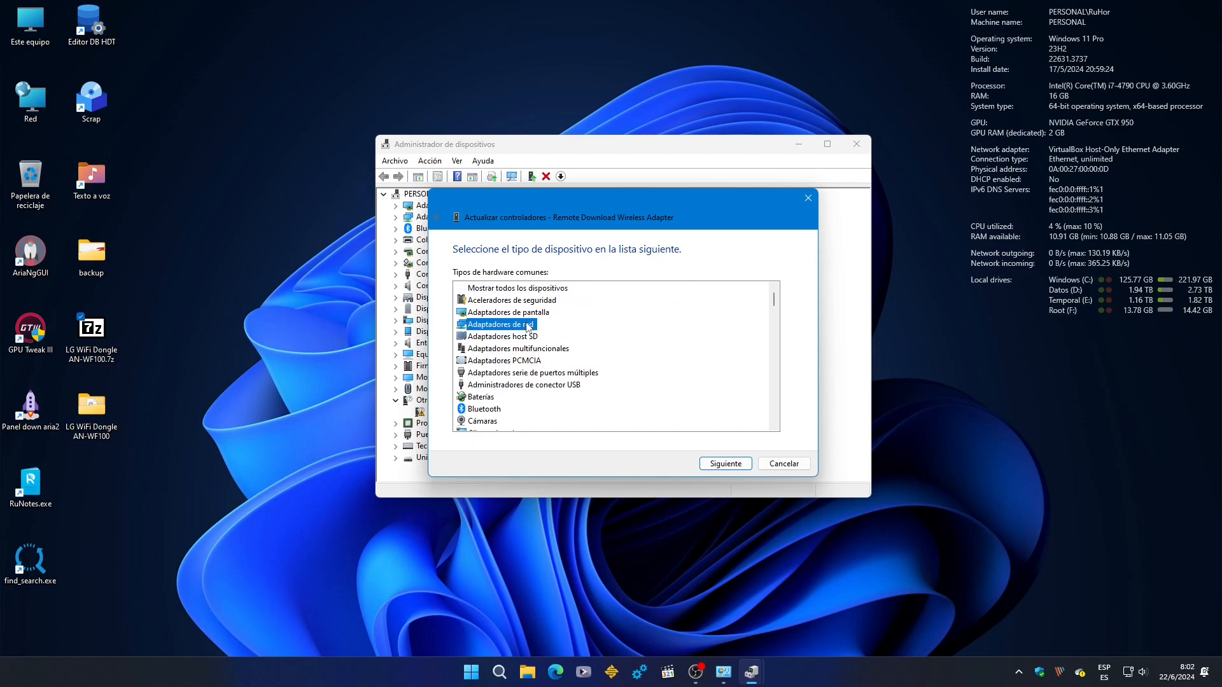
{"action": "left_click", "coordinate": [740, 465]}
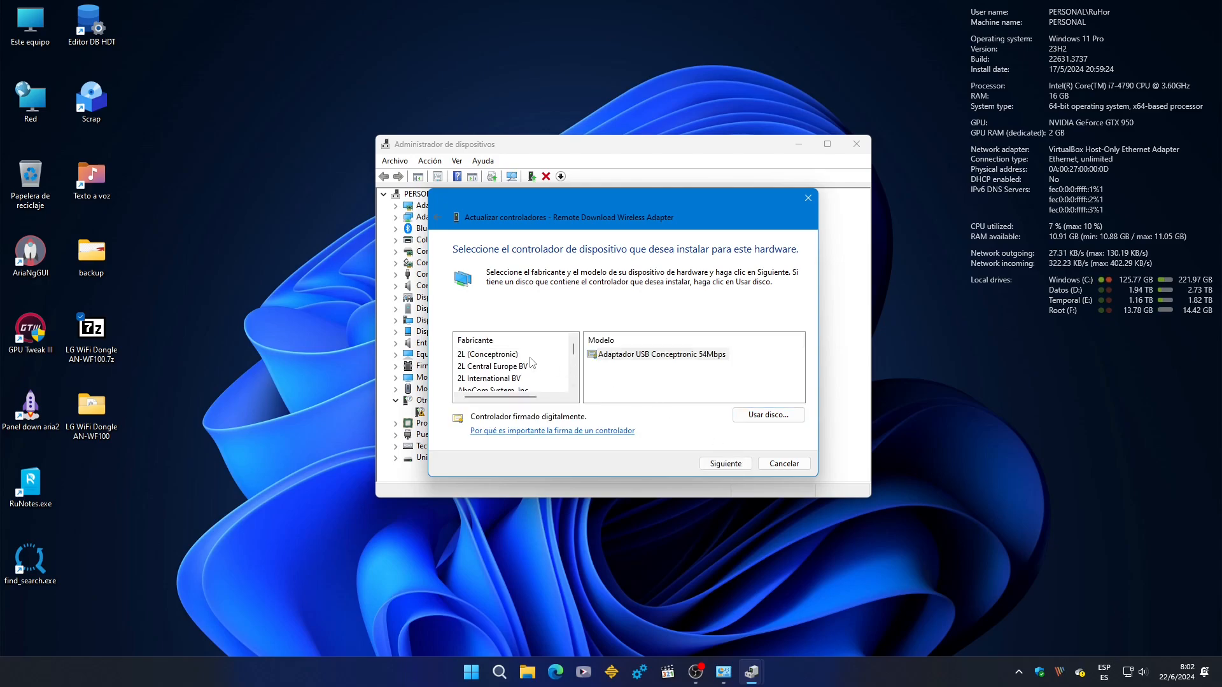
Select NETGEAR Inc. as the manufacturer and examine the full names of its USB wireless adapter models
{"action": "key", "text": "n"}
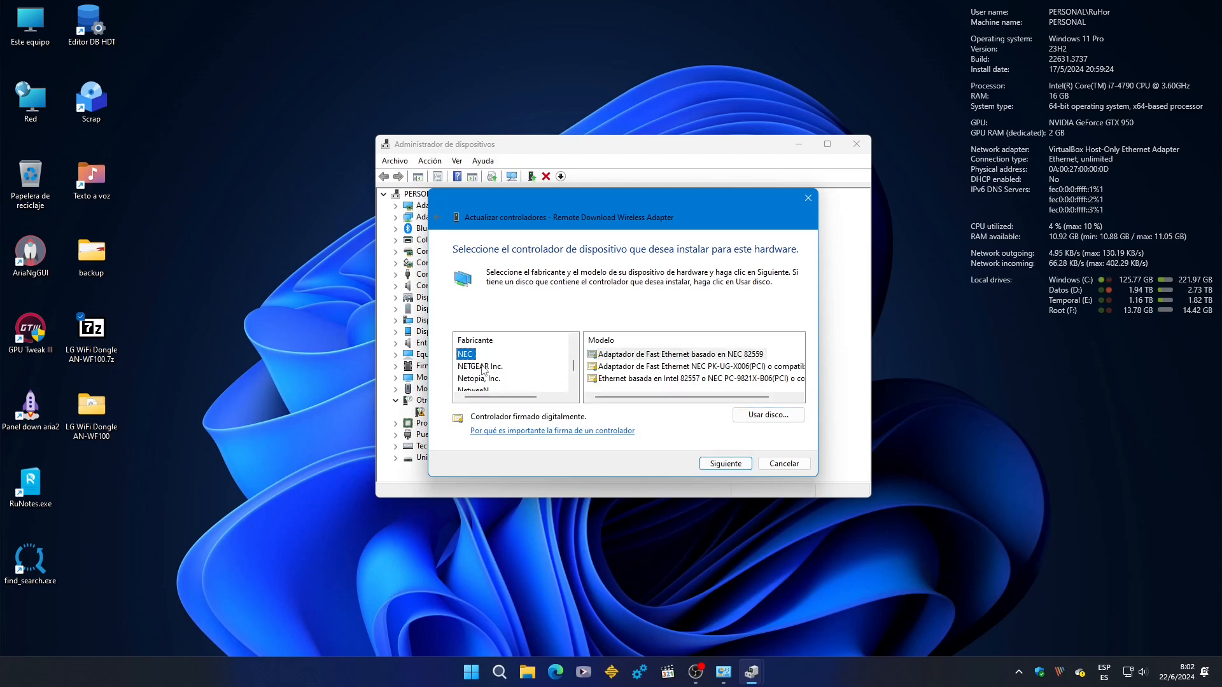
{"action": "left_click", "coordinate": [482, 368]}
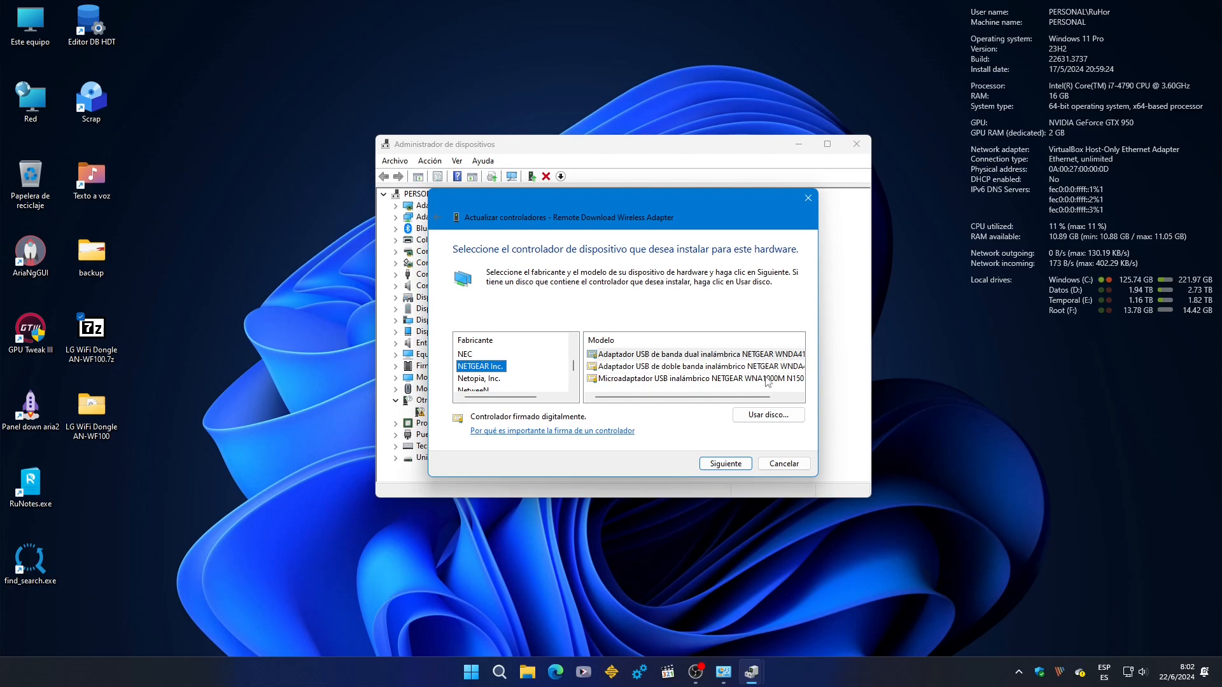
{"action": "left_click_drag", "start_coordinate": [757, 396], "coordinate": [801, 396]}
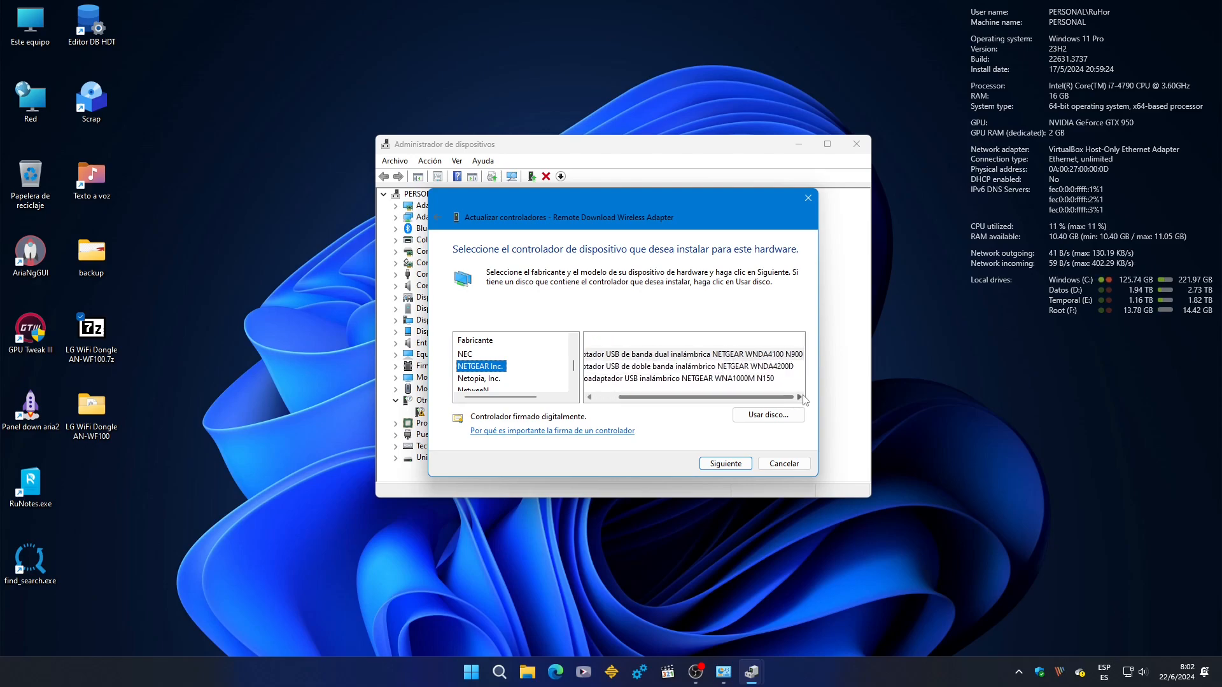
{"action": "left_click_drag", "start_coordinate": [779, 397], "coordinate": [753, 402]}
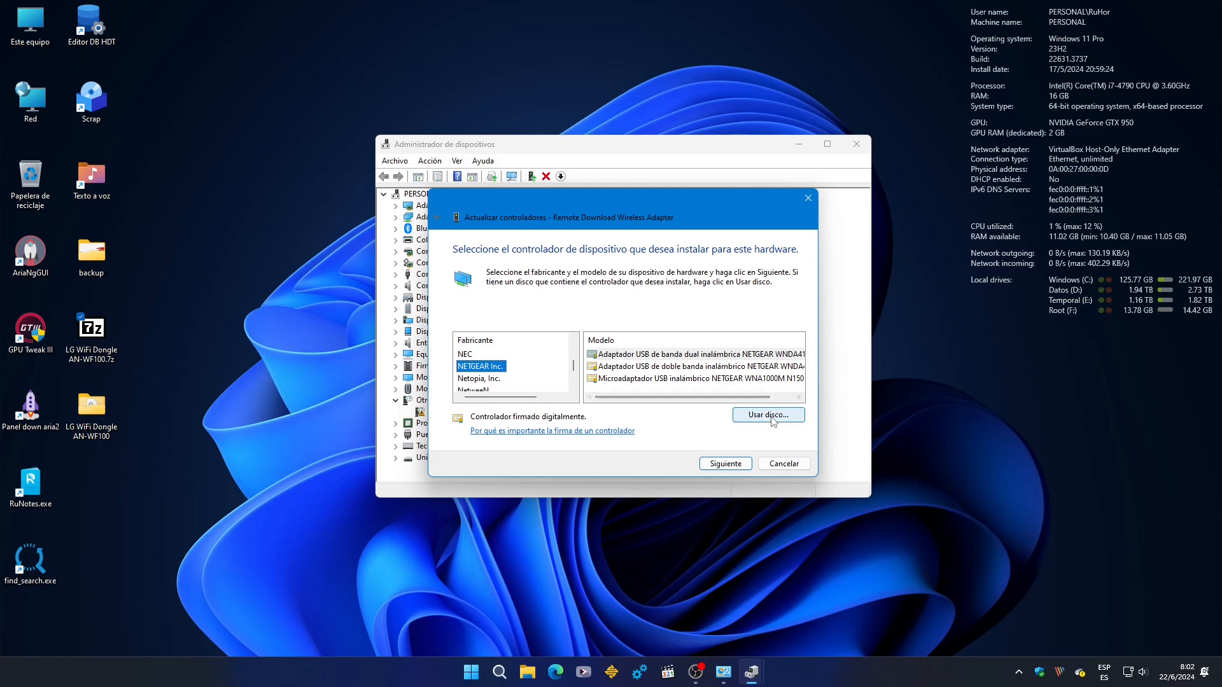
Load the driver file bcmwlhigh6.inf from the LG WiFi Dongle AN-WF100 folder on the desktop as the installation source
{"action": "left_click", "coordinate": [772, 422]}
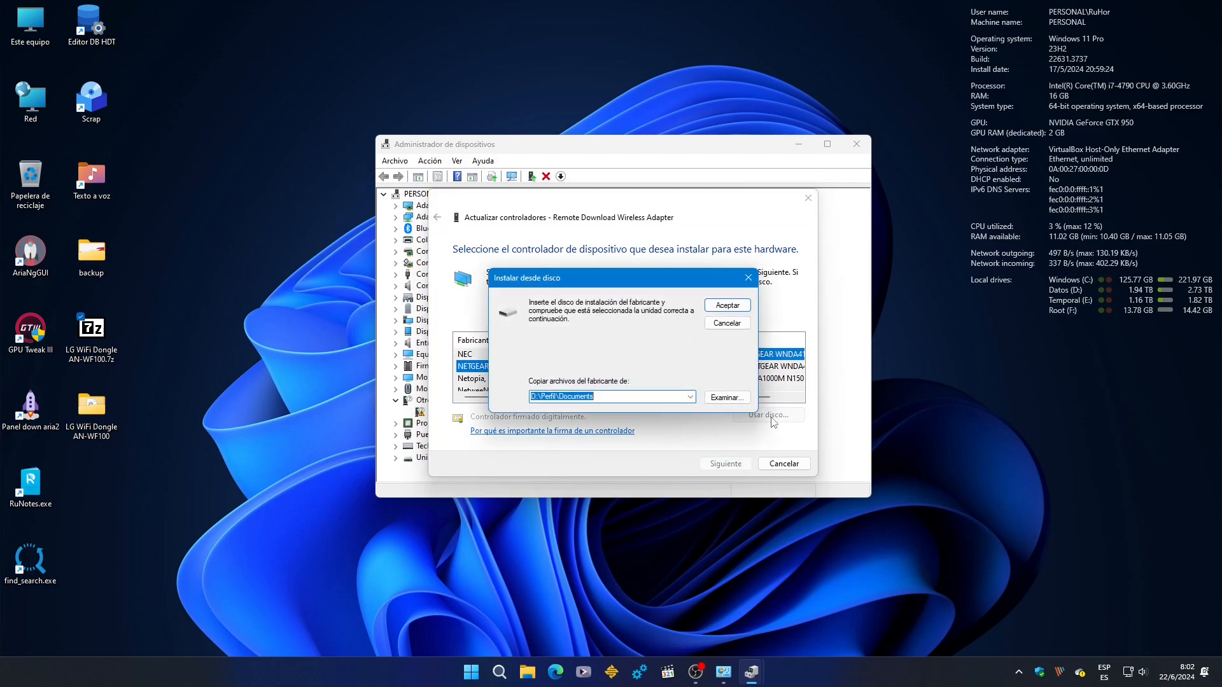
{"action": "left_click", "coordinate": [722, 398]}
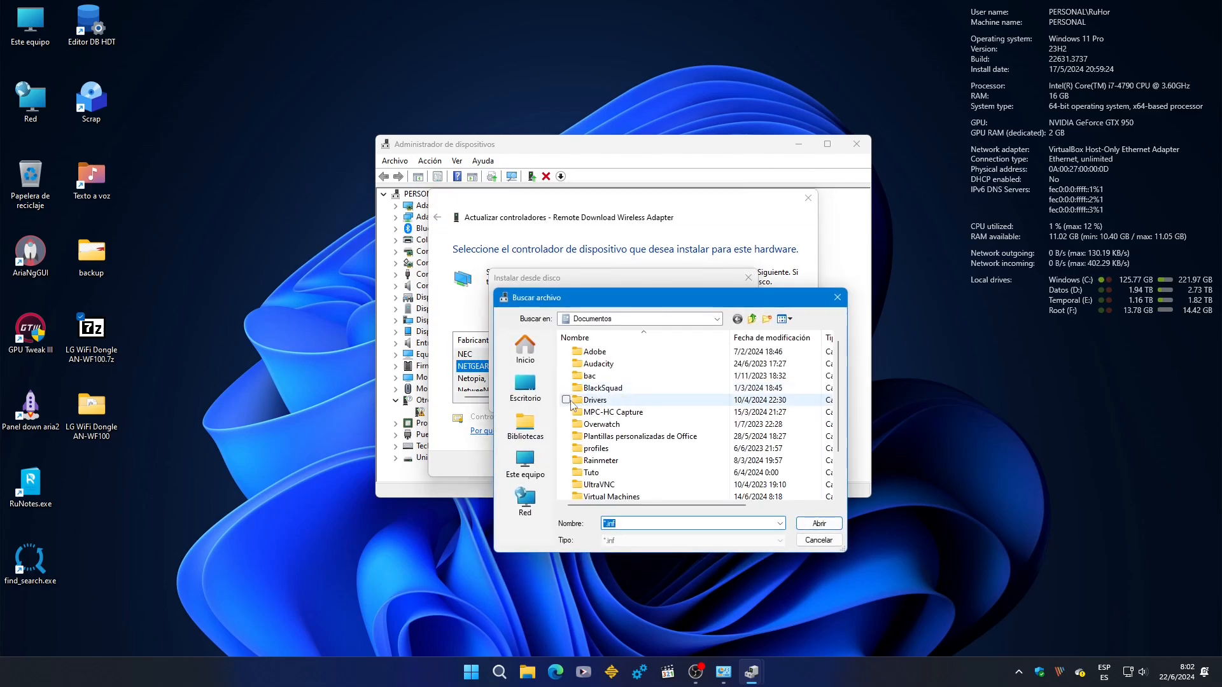
{"action": "left_click", "coordinate": [538, 398]}
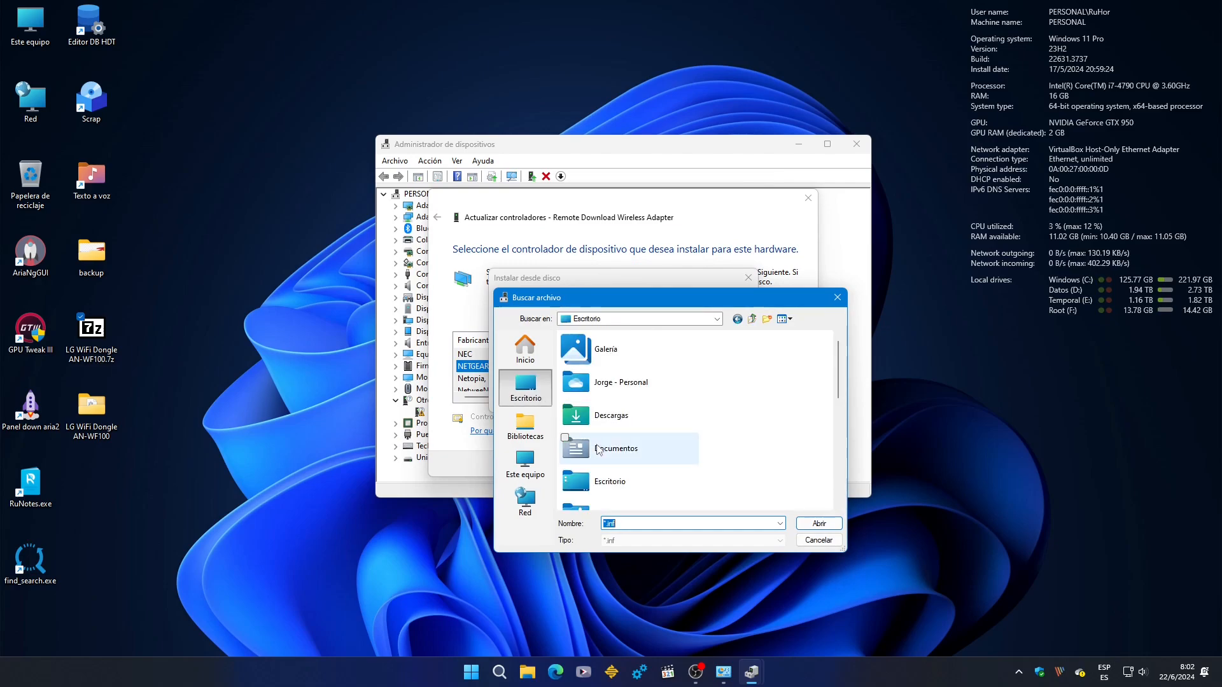
{"action": "scroll", "coordinate": [637, 458], "scroll_direction": "down", "scroll_amount": 3}
{"action": "double_click", "coordinate": [676, 494]}
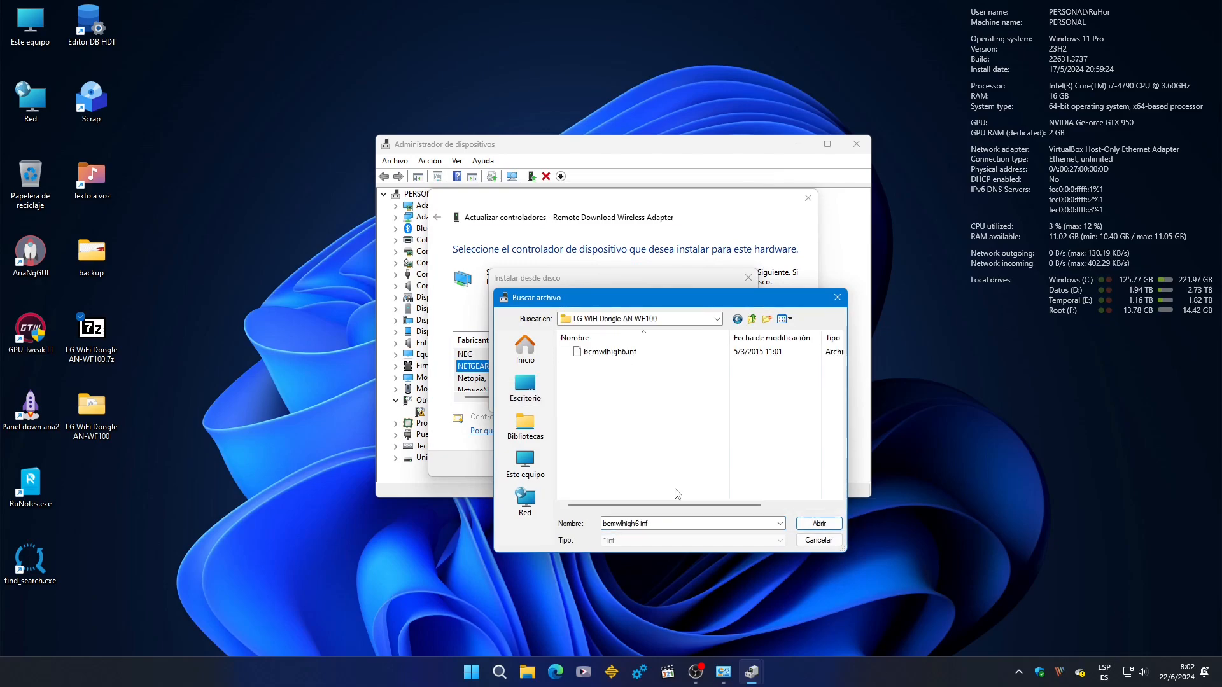
{"action": "left_click", "coordinate": [638, 353]}
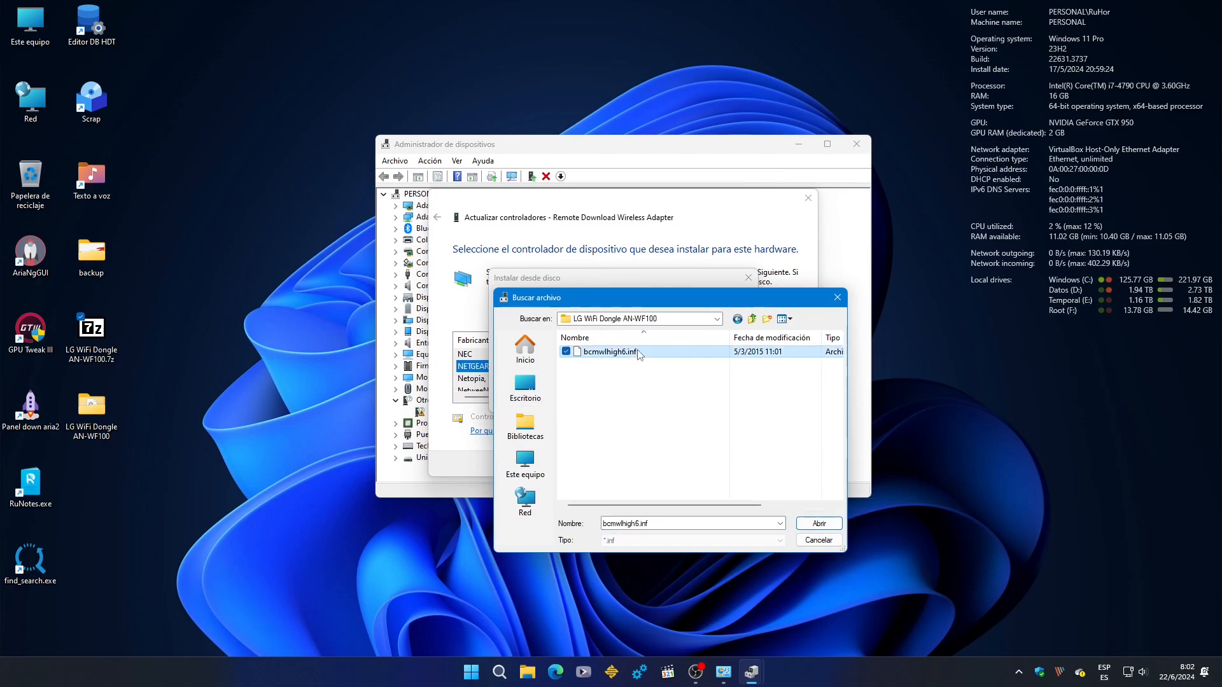
{"action": "left_click", "coordinate": [816, 526]}
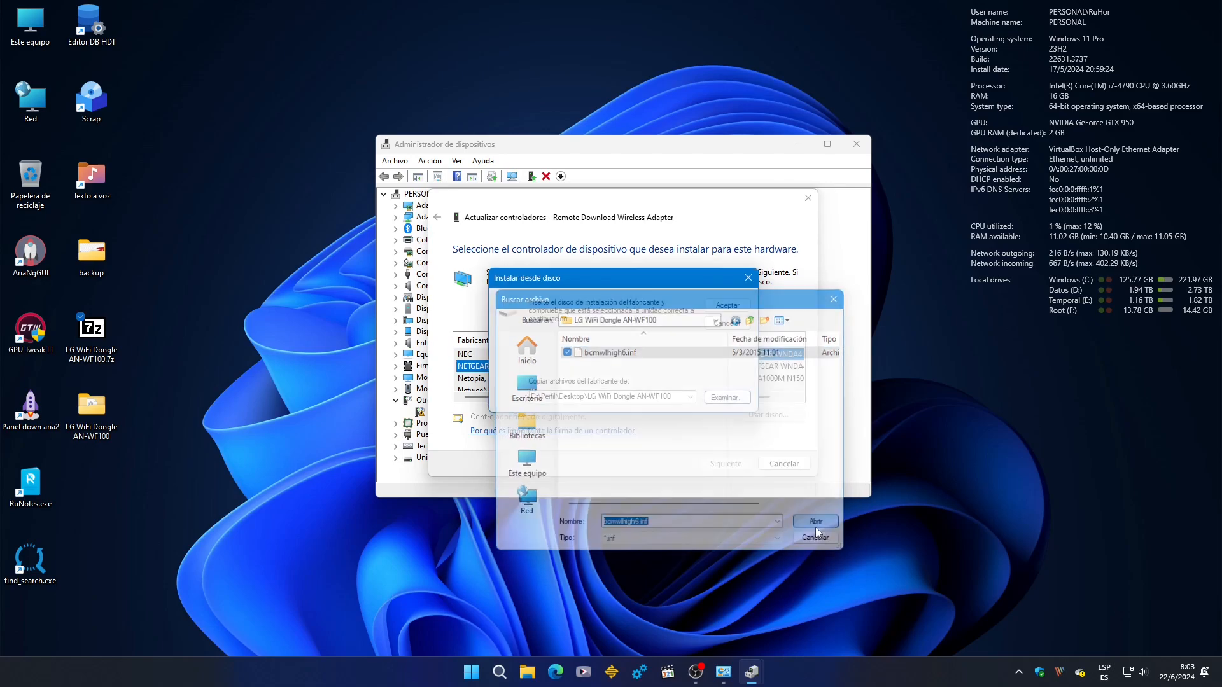
{"action": "left_click", "coordinate": [727, 306]}
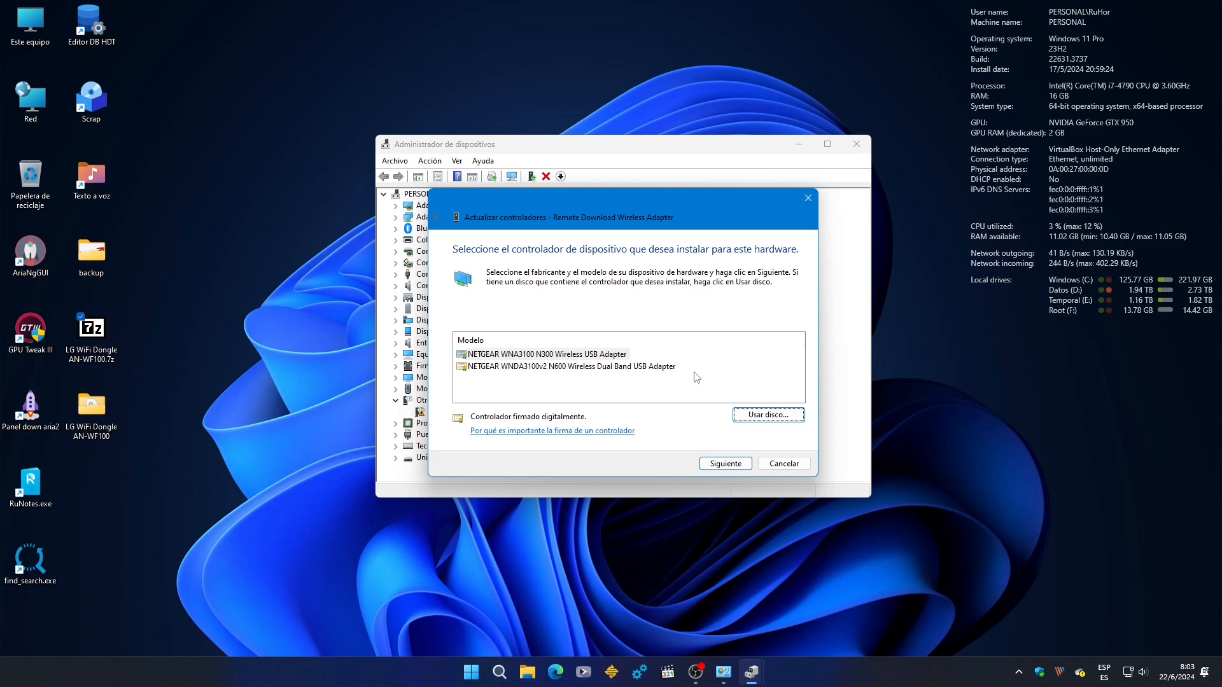
Install the NETGEAR WNDA3100v2 N600 Wireless Dual Band USB Adapter driver, accepting the compatibility warning, and close the wizard
{"action": "left_click", "coordinate": [674, 367]}
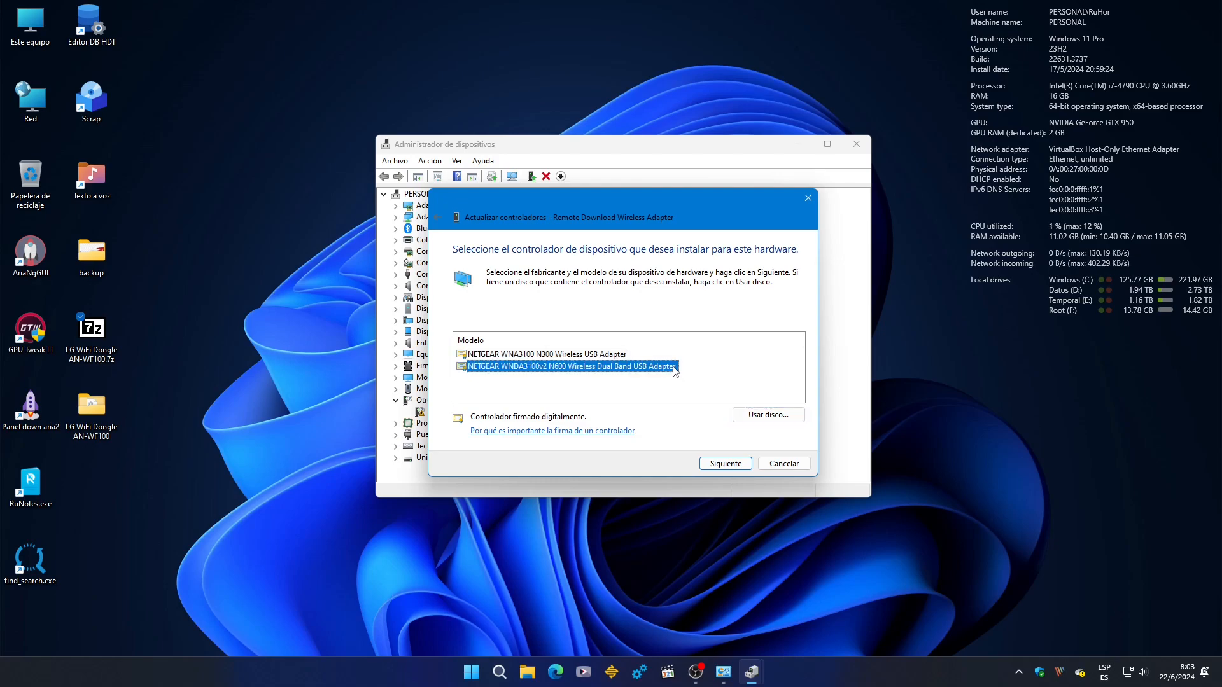
{"action": "left_click", "coordinate": [732, 464]}
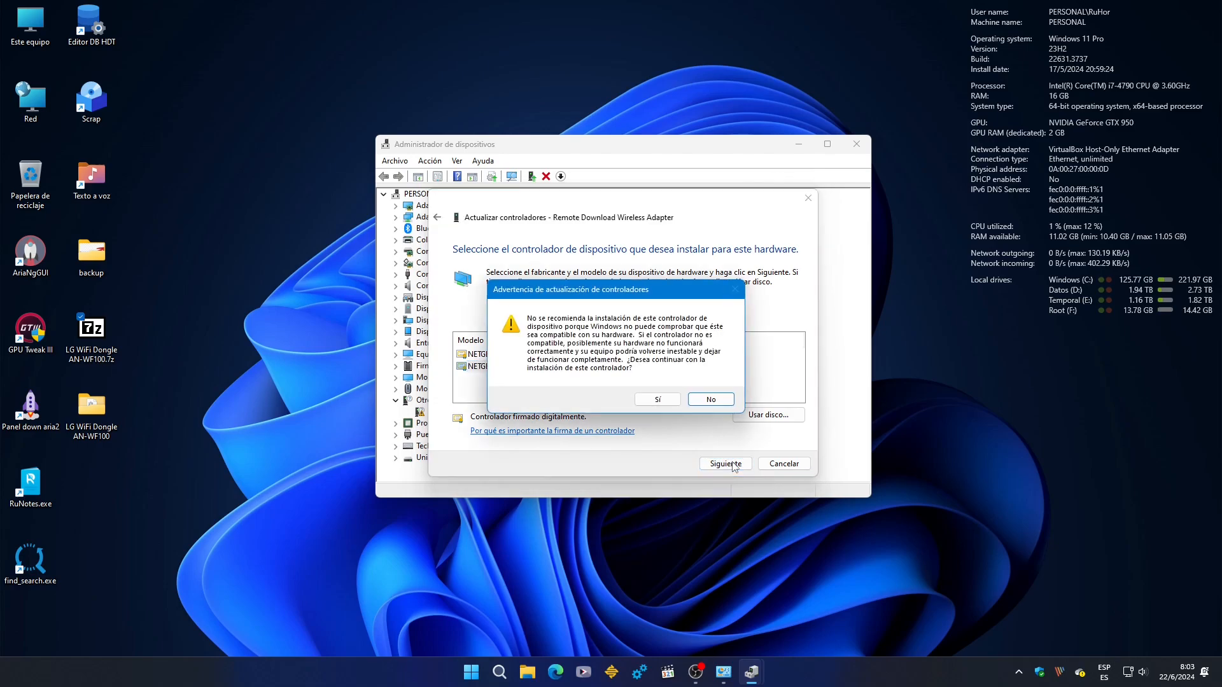
{"action": "left_click", "coordinate": [658, 399]}
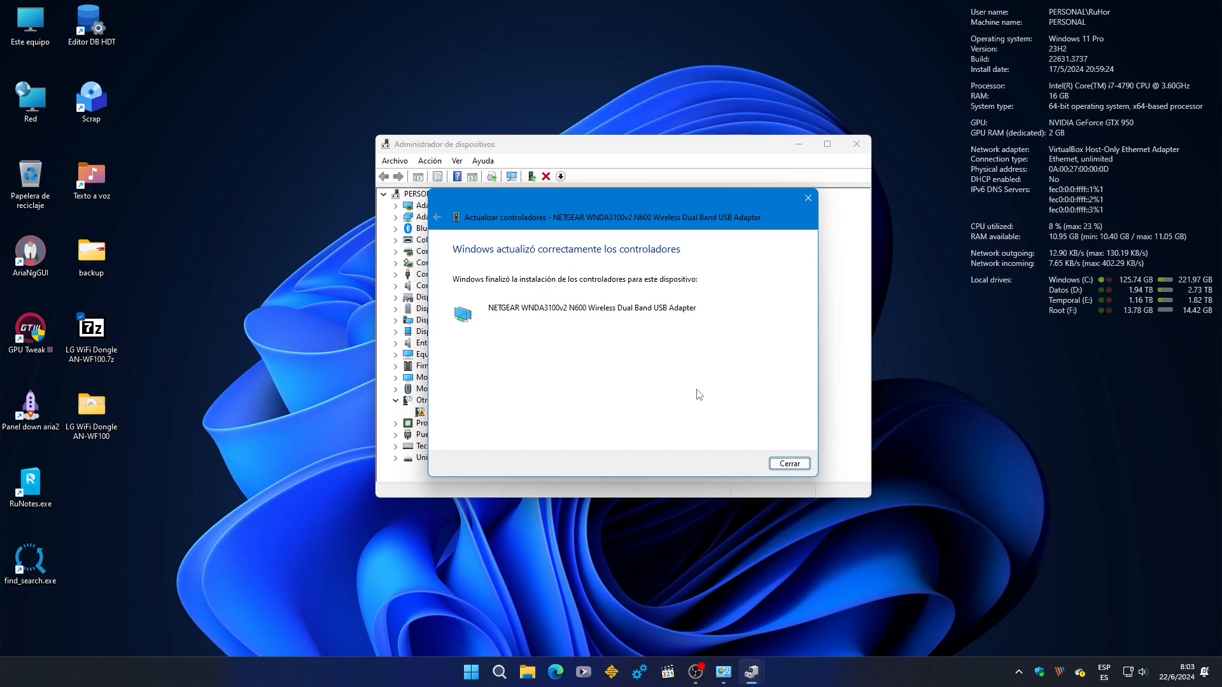
{"action": "left_click", "coordinate": [789, 464]}
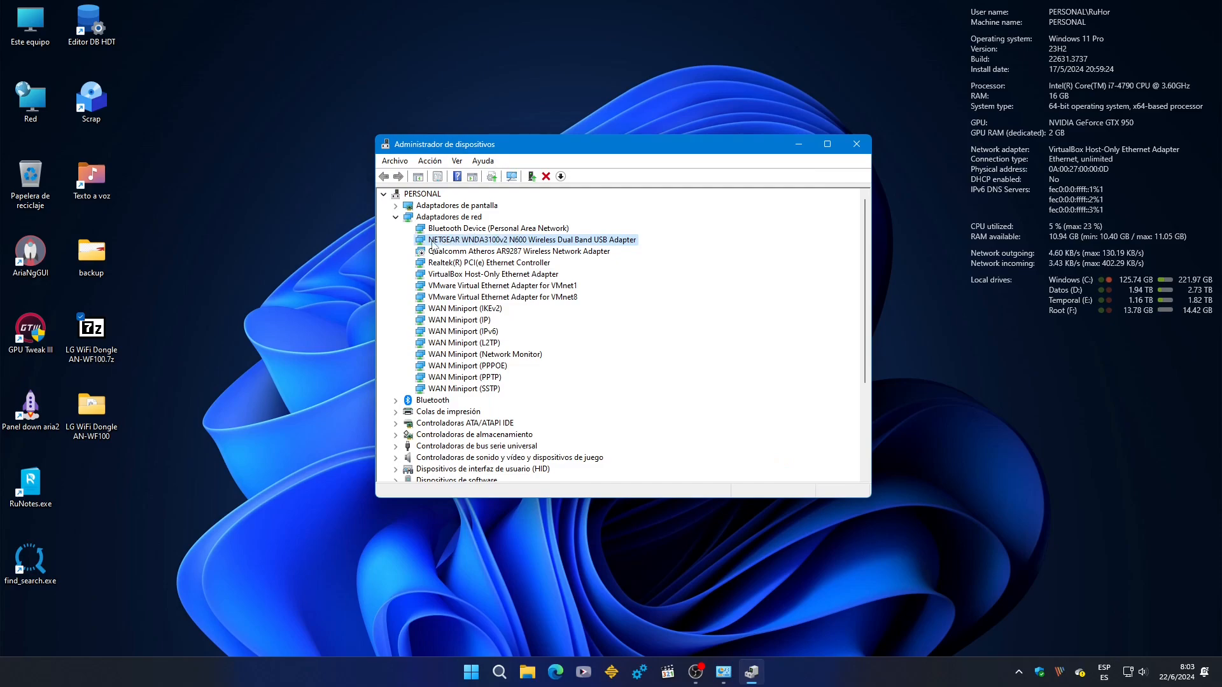
Check the device status in the NETGEAR WNDA3100v2 adapter's properties, then close Device Manager
{"action": "right_click", "coordinate": [591, 245]}
{"action": "left_click", "coordinate": [668, 327]}
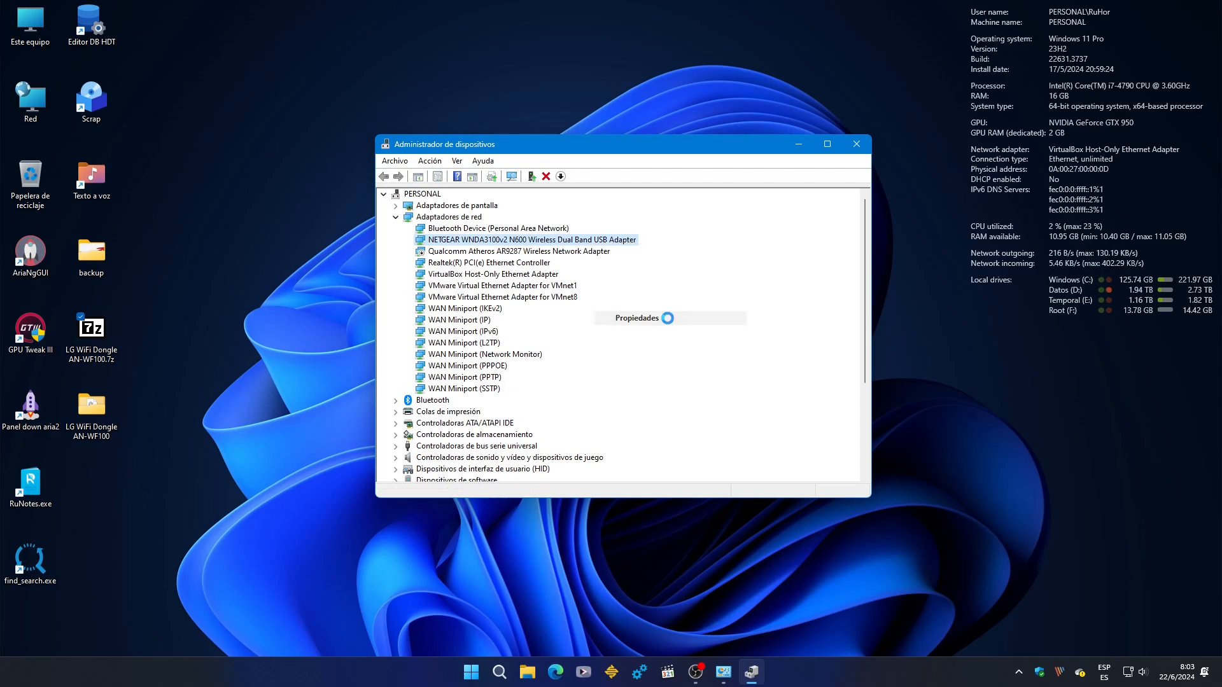
{"action": "left_click_drag", "start_coordinate": [598, 333], "coordinate": [453, 299]}
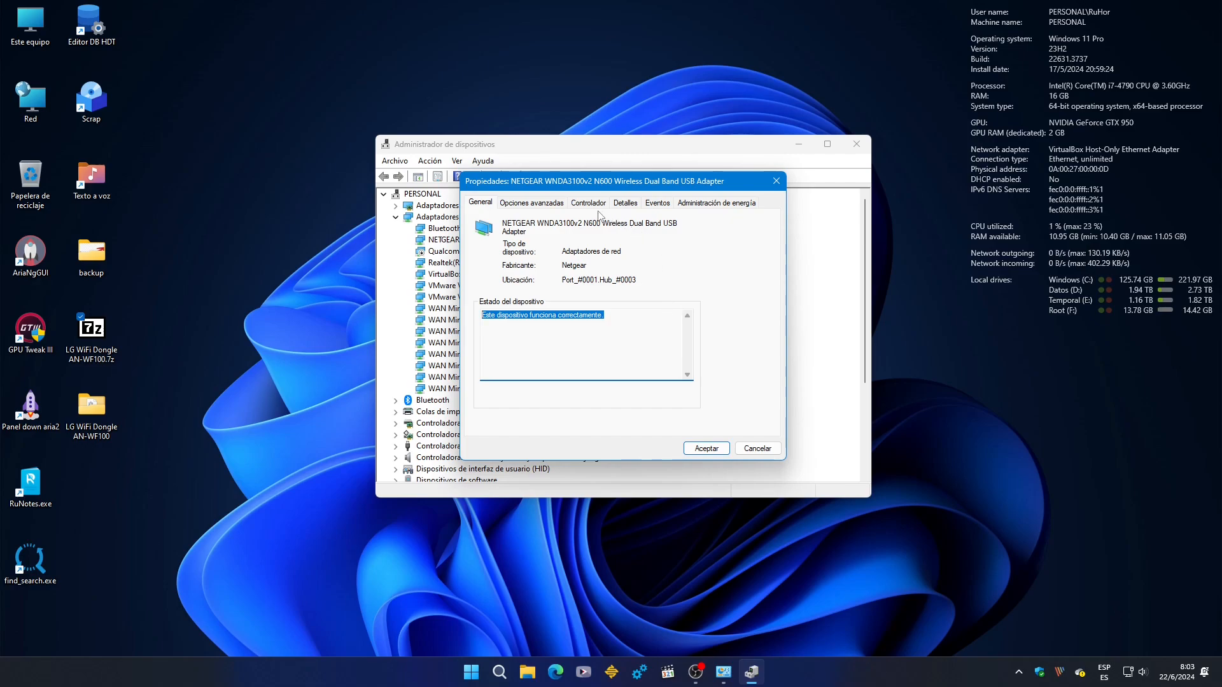
{"action": "left_click", "coordinate": [721, 449]}
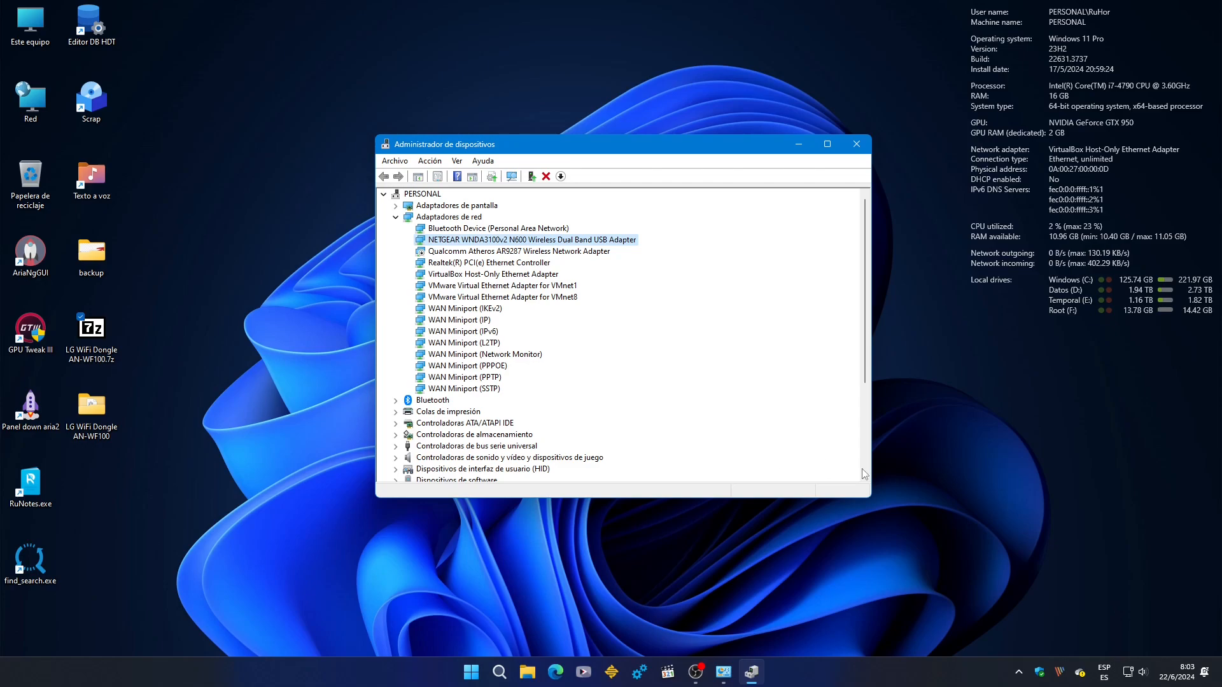
{"action": "left_click", "coordinate": [853, 144]}
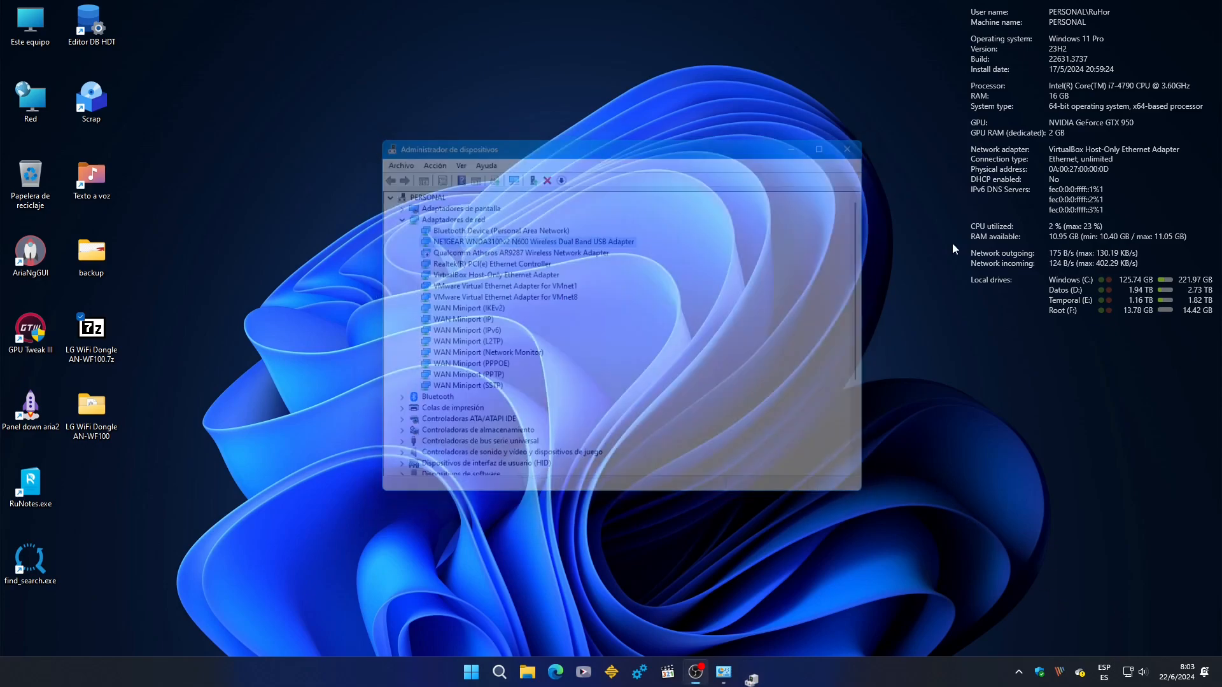
Examine the available Wi-Fi networks and the connection options for HOME_5G, then dismiss the list without connecting
{"action": "left_click", "coordinate": [1129, 674]}
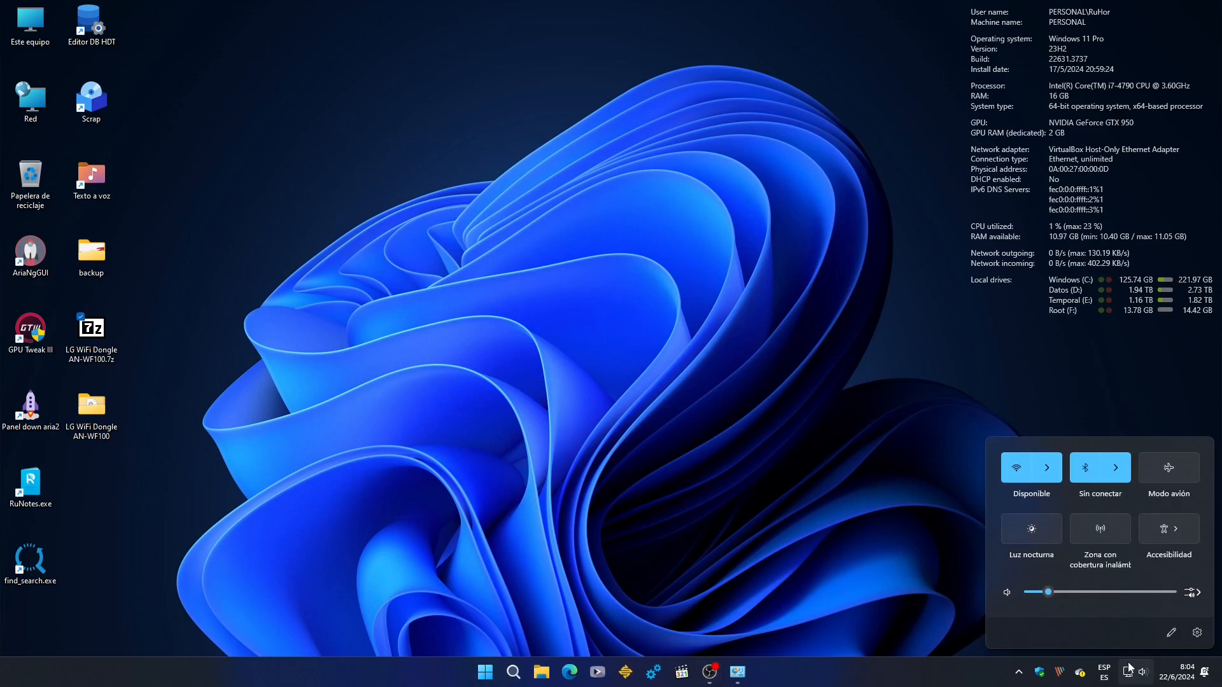
{"action": "left_click", "coordinate": [1047, 478]}
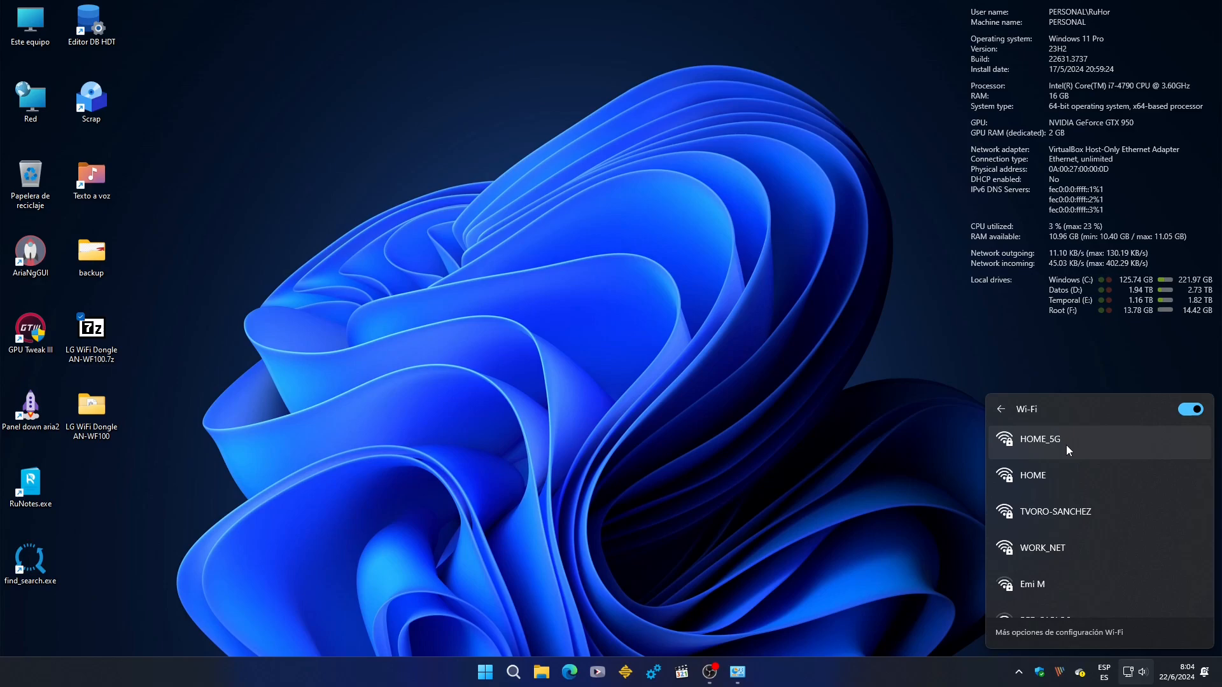
{"action": "left_click", "coordinate": [1066, 445]}
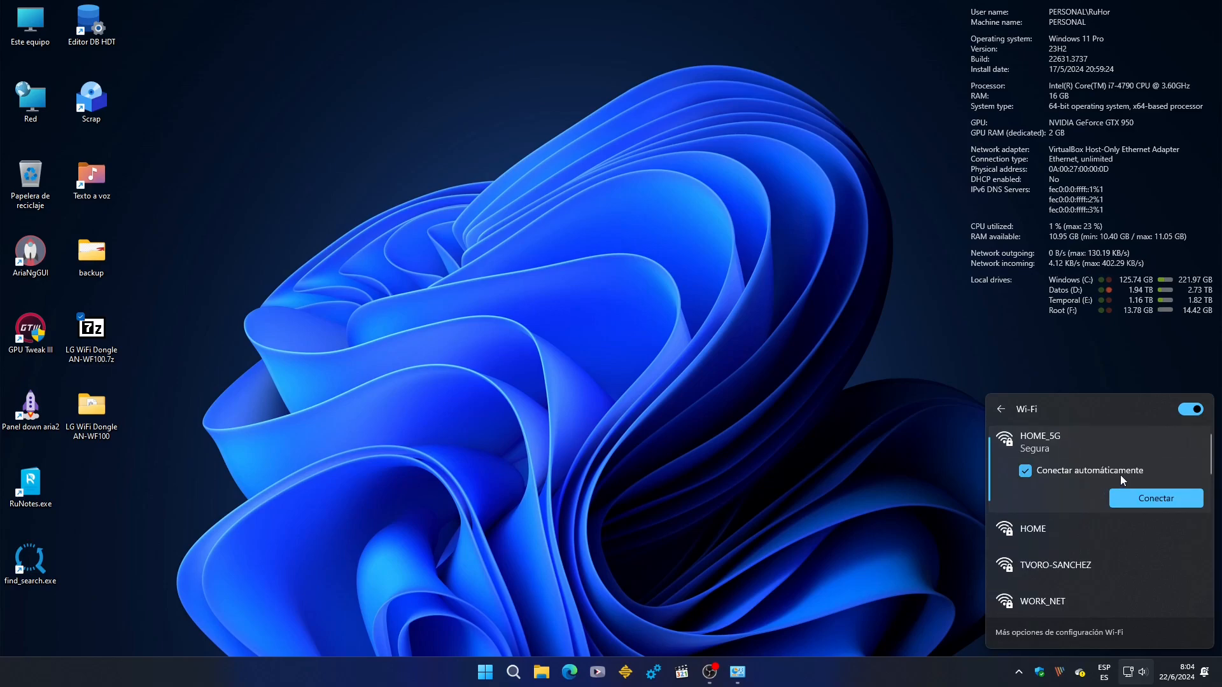
{"action": "left_click", "coordinate": [973, 486]}
Disable the Realtek Ethernet connection in the Network Connections window and minimize the window
{"action": "left_click", "coordinate": [736, 672]}
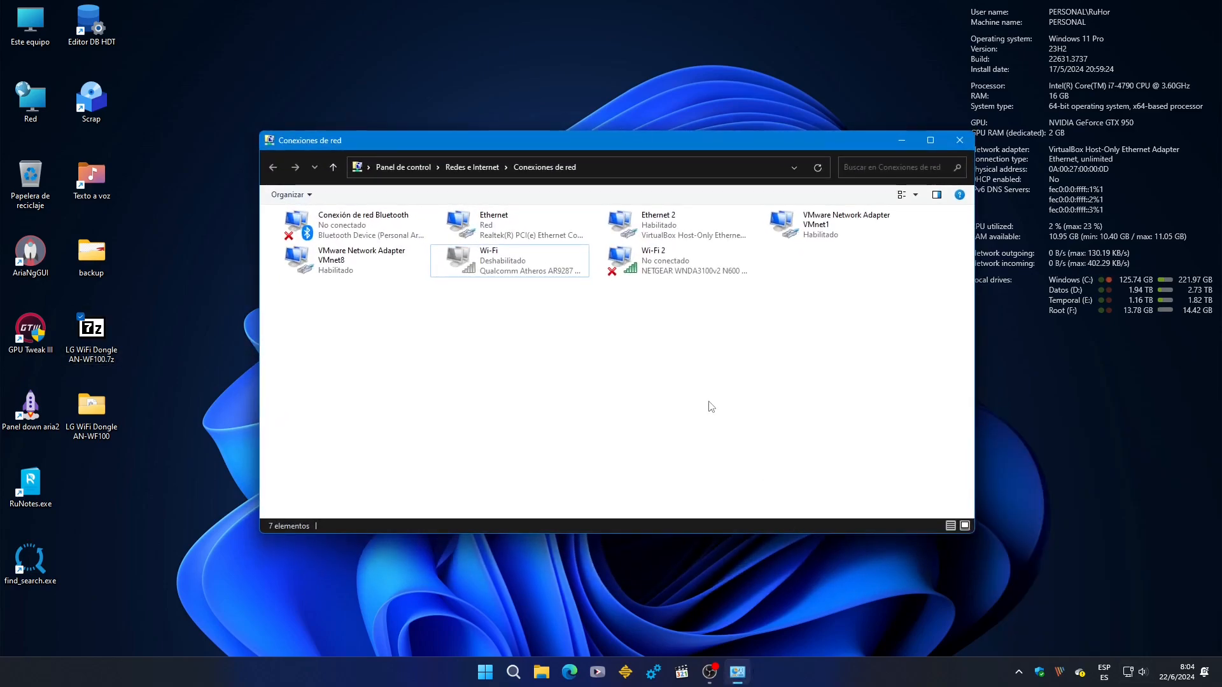
{"action": "right_click", "coordinate": [495, 232]}
{"action": "left_click", "coordinate": [530, 242]}
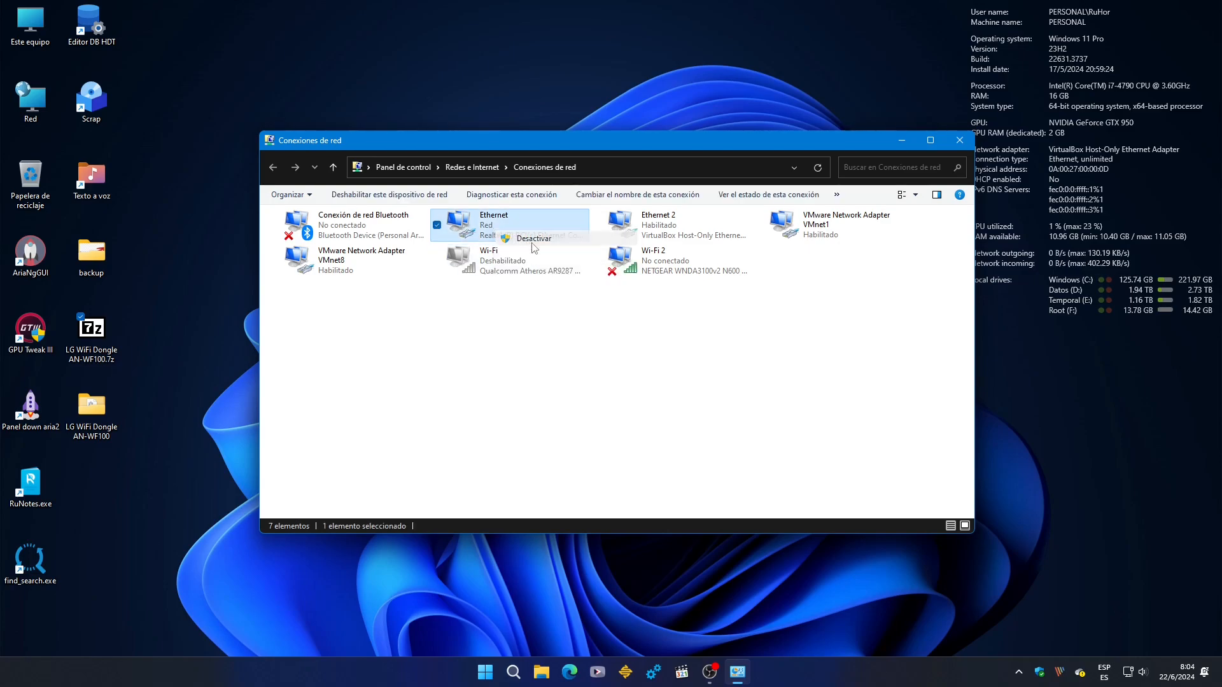
{"action": "left_click", "coordinate": [899, 140]}
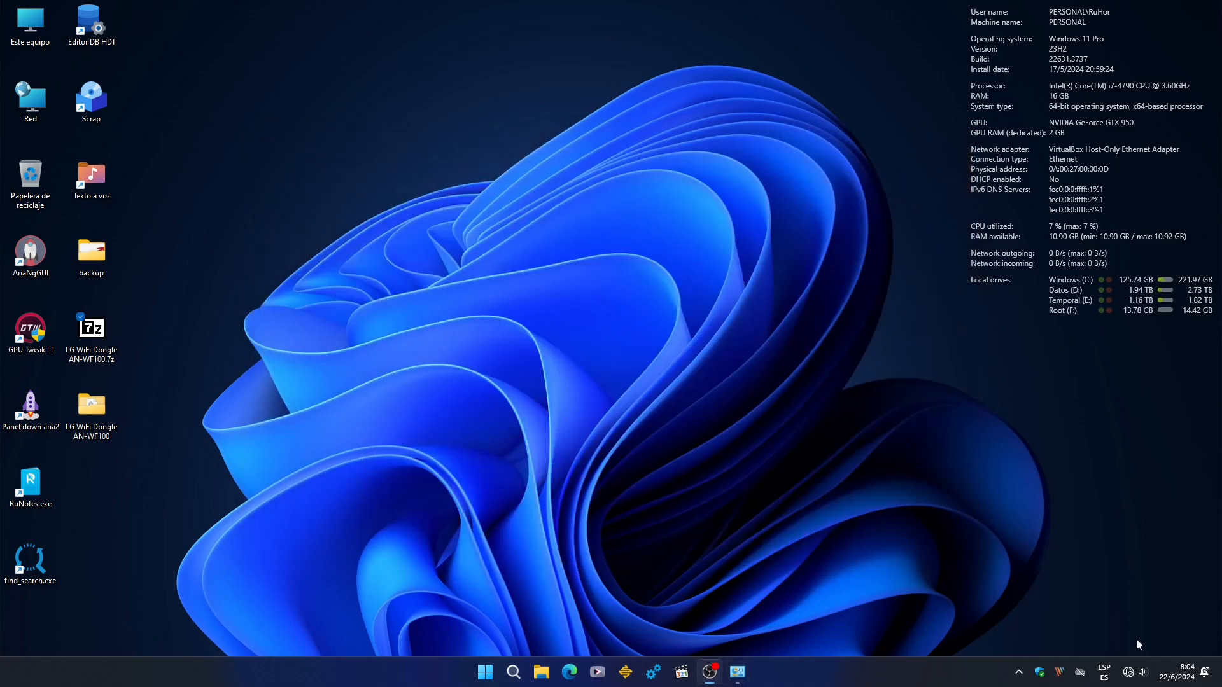
Connect to the HOME_5G Wi-Fi network by entering its network security key, and close the network list
{"action": "left_click", "coordinate": [1128, 672]}
{"action": "left_click", "coordinate": [1048, 469]}
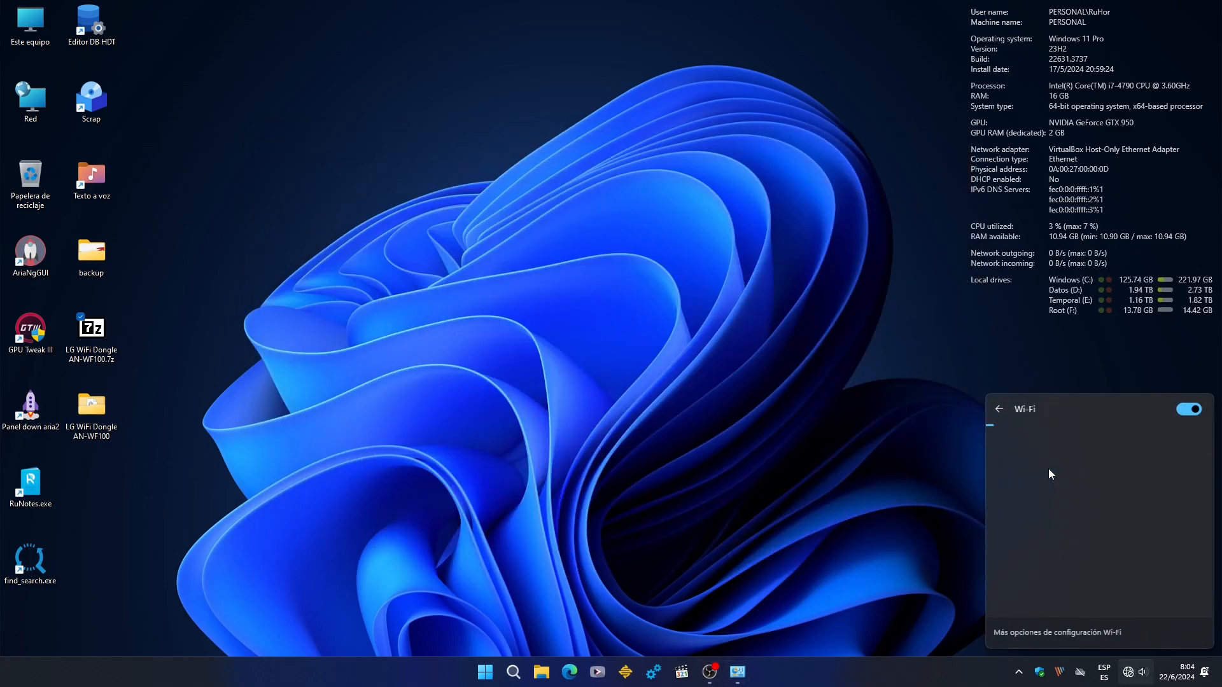
{"action": "left_click", "coordinate": [1050, 445]}
{"action": "left_click", "coordinate": [1149, 499]}
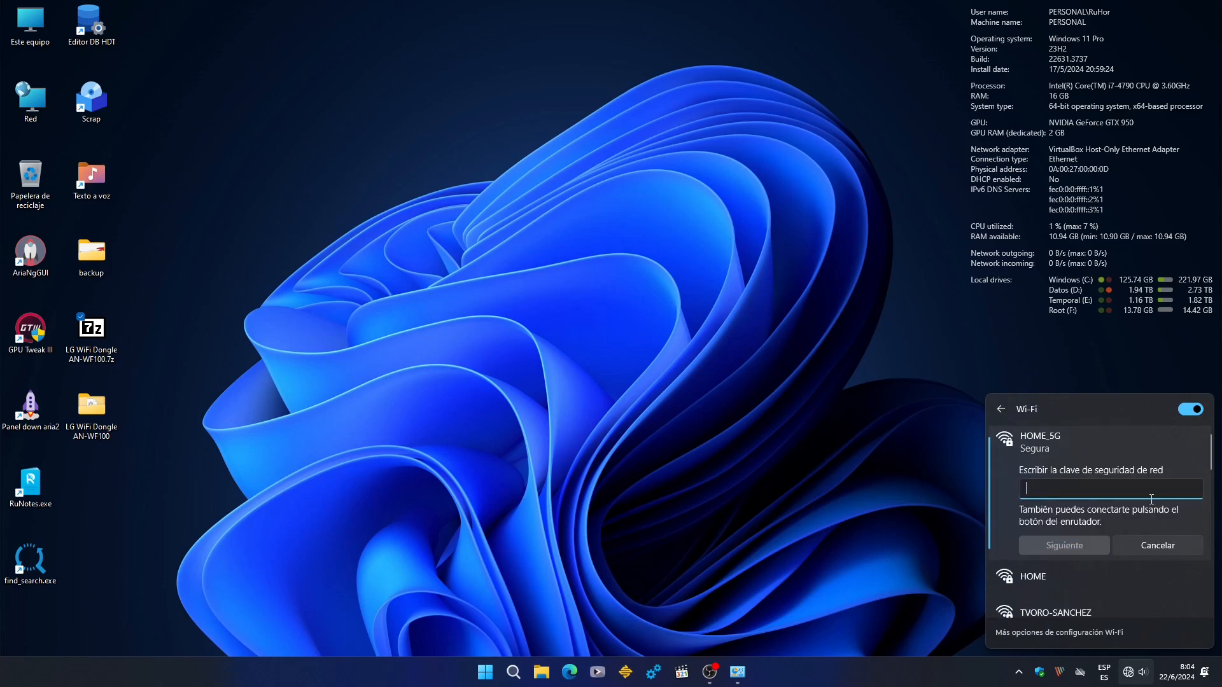
{"action": "type", "text": "•••••"}
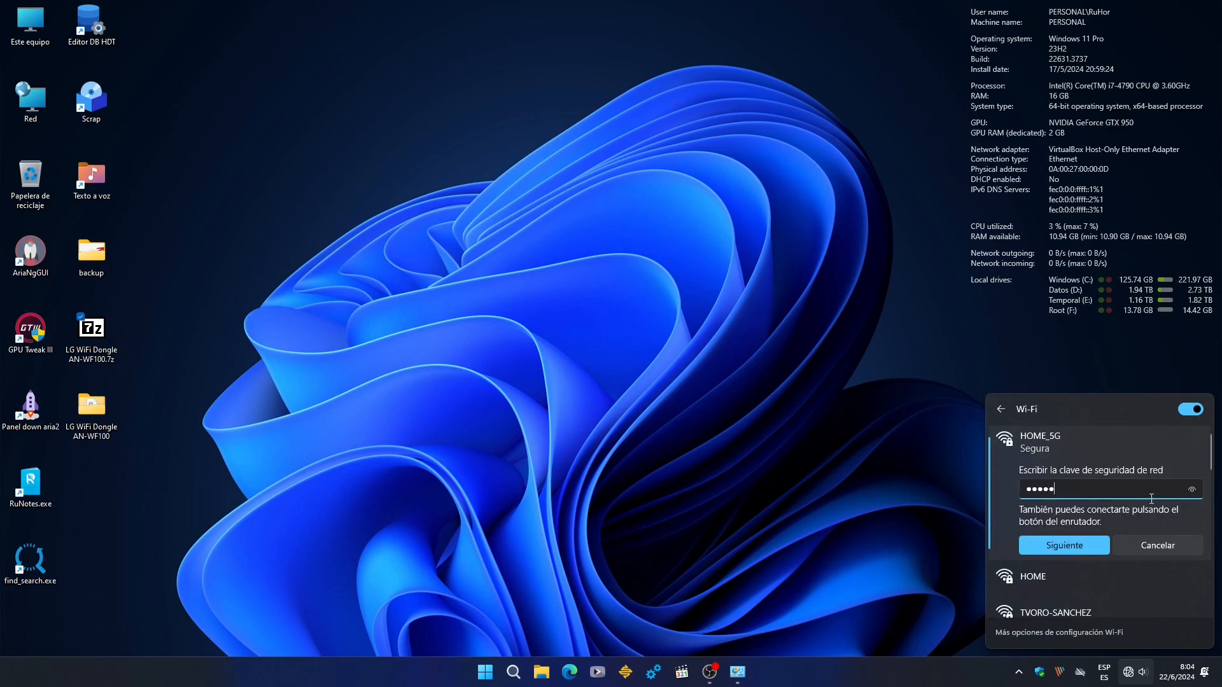
{"action": "type", "text": "•••••••"}
{"action": "left_click", "coordinate": [1098, 552]}
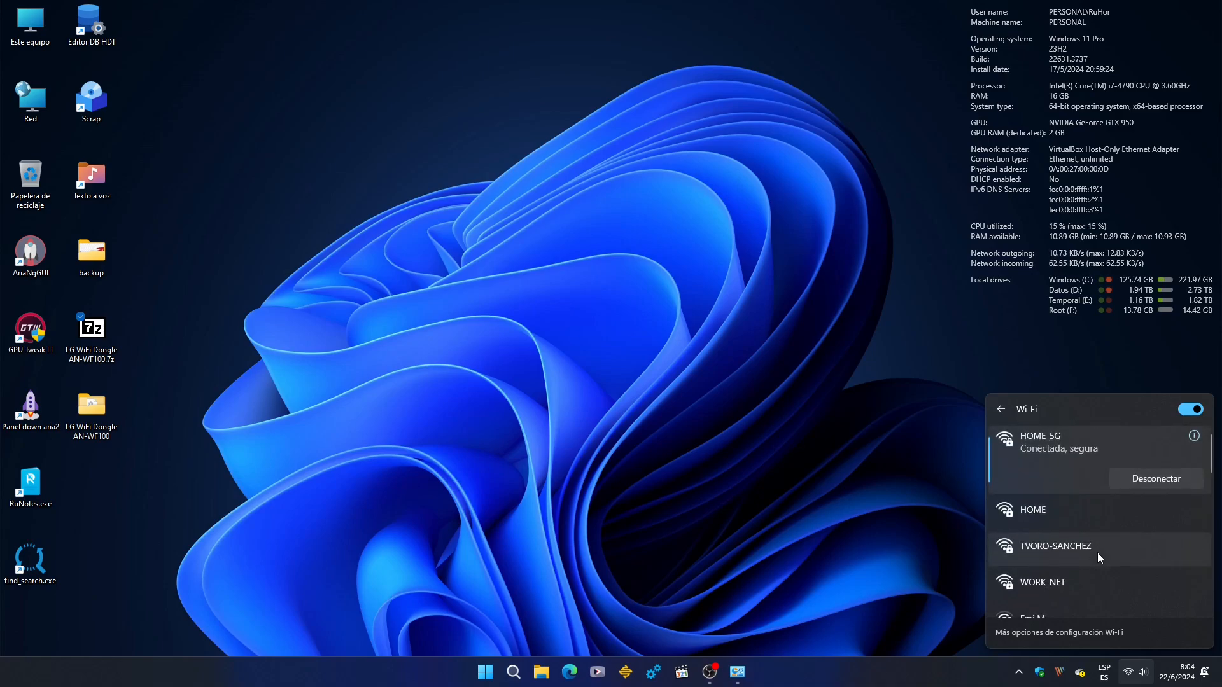
{"action": "left_click", "coordinate": [938, 512]}
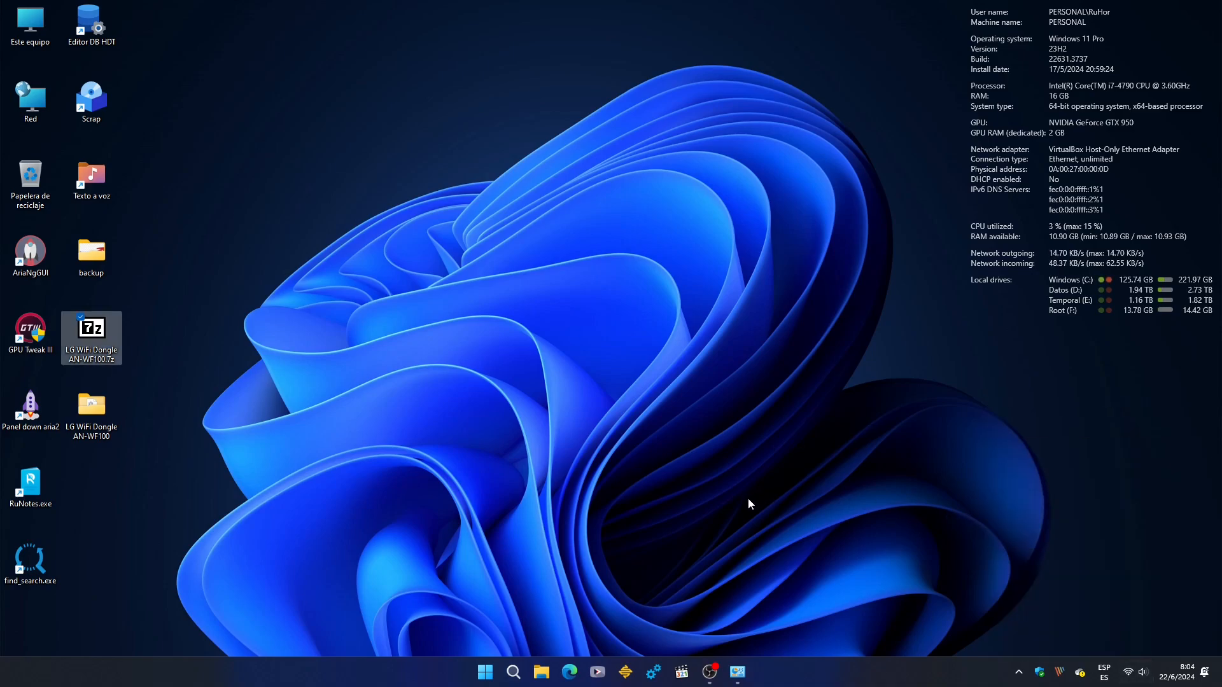
Switch to Firefox, load google.com to test the internet connection, and close the browser
{"action": "left_click", "coordinate": [512, 681]}
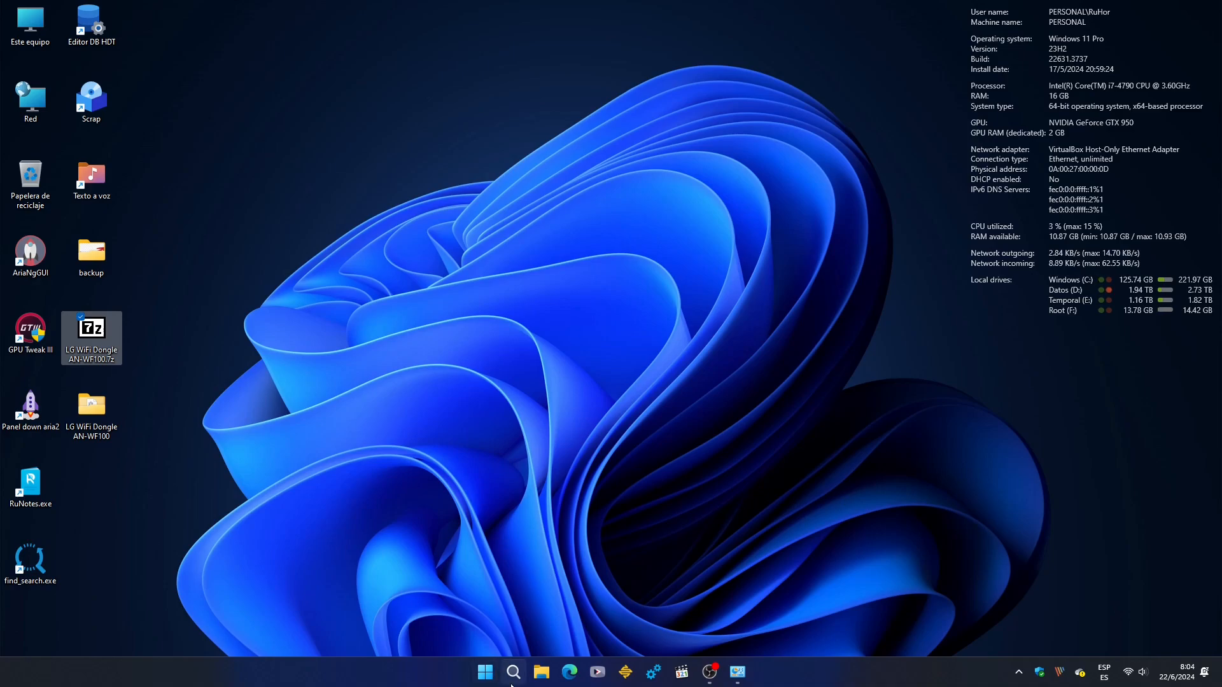
{"action": "type", "text": "f"}
{"action": "key", "text": "Return"}
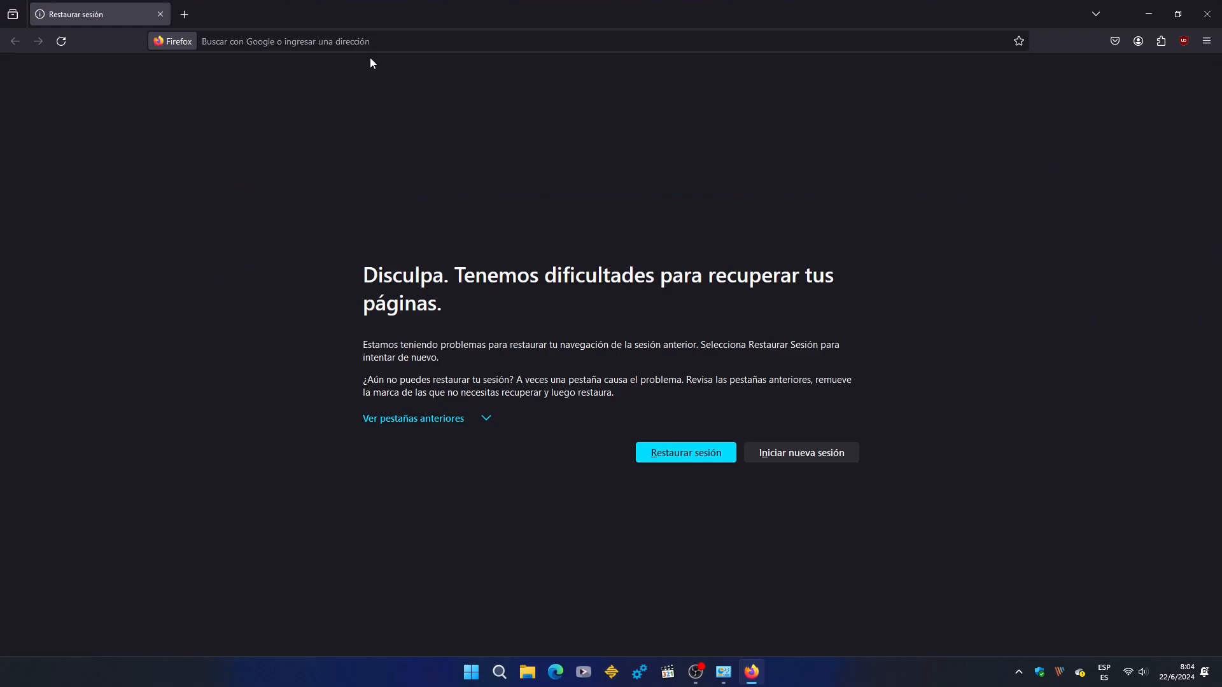
{"action": "left_click", "coordinate": [375, 42]}
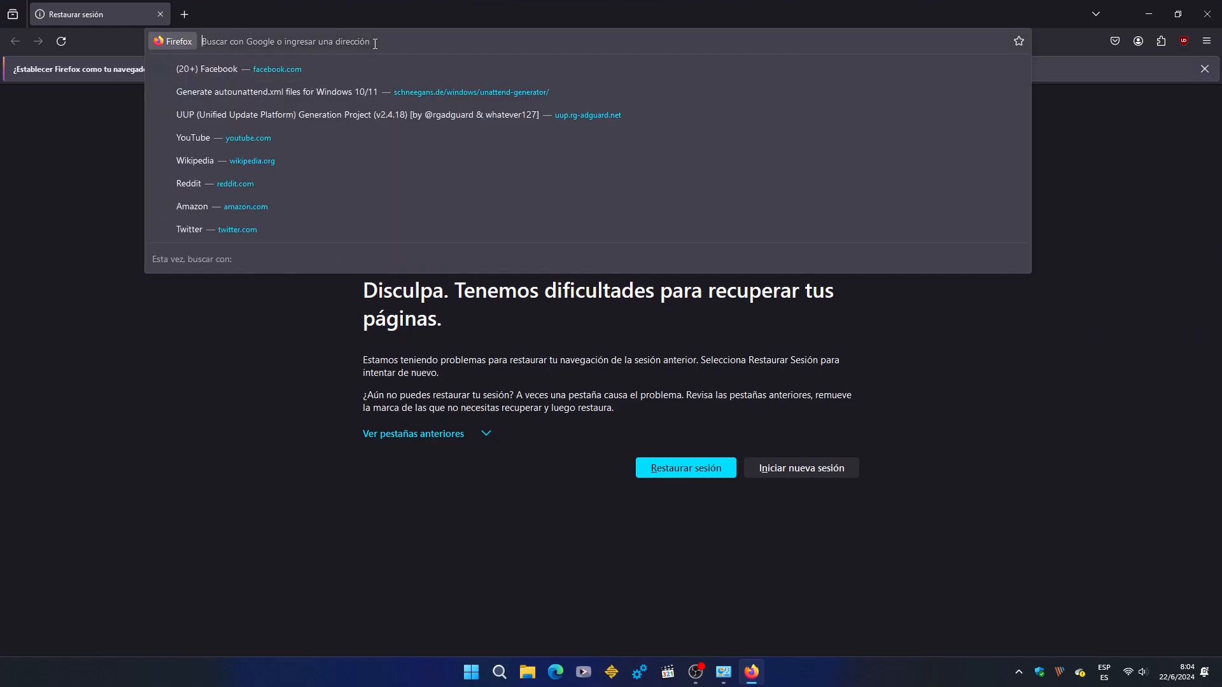
{"action": "type", "text": "google.com/"}
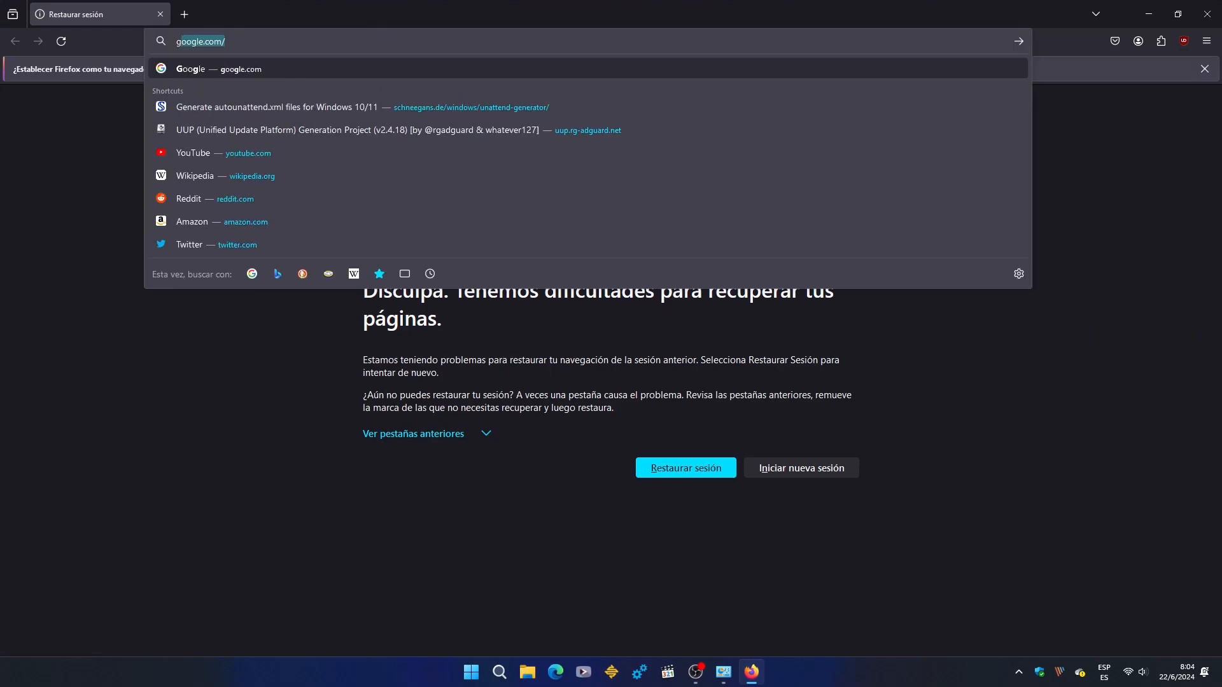
{"action": "key", "text": "Return"}
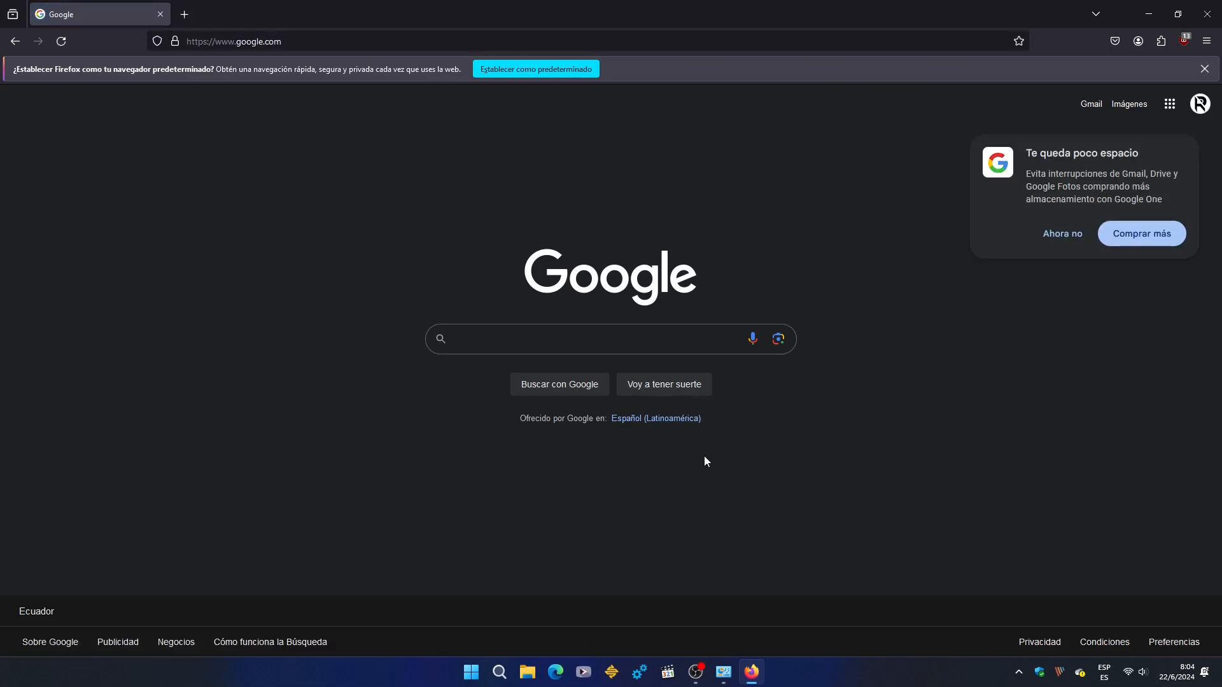
{"action": "left_click", "coordinate": [1199, 14]}
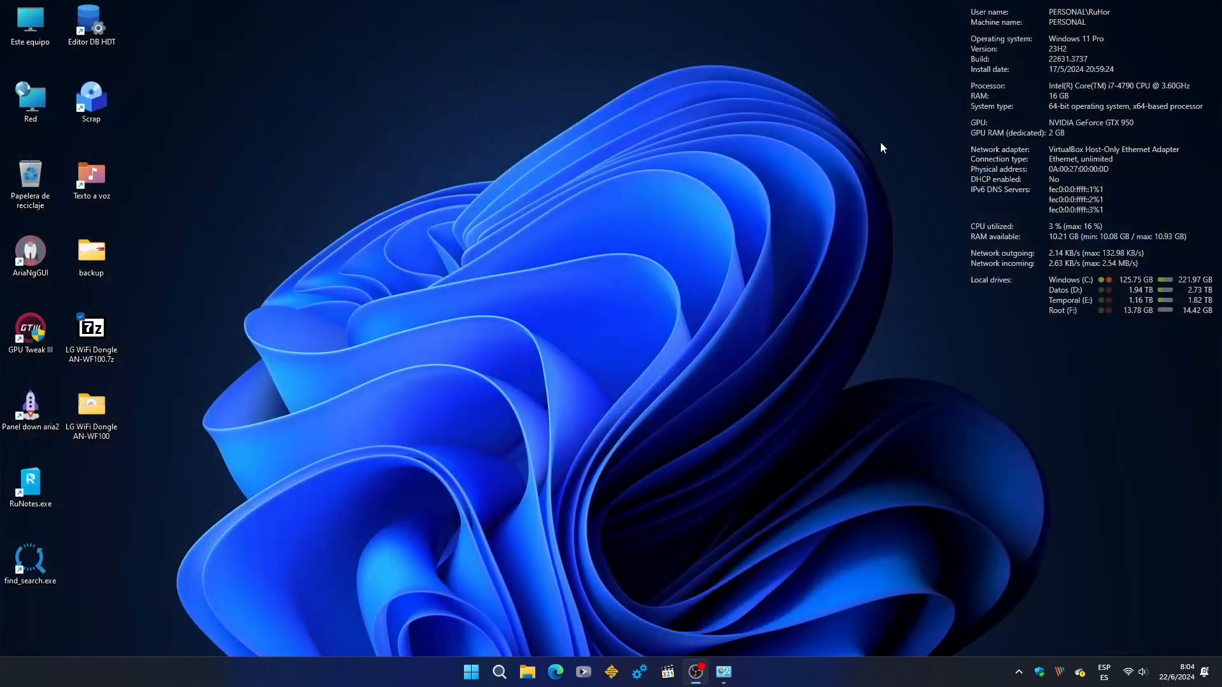